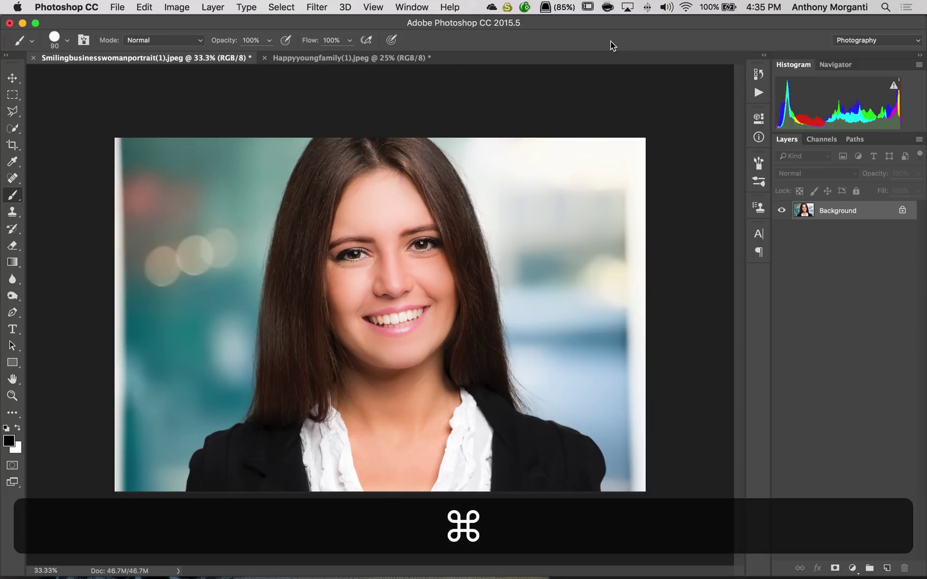
Step: Duplicate the Background layer and open the copy in the Liquify filter
key("super+j")
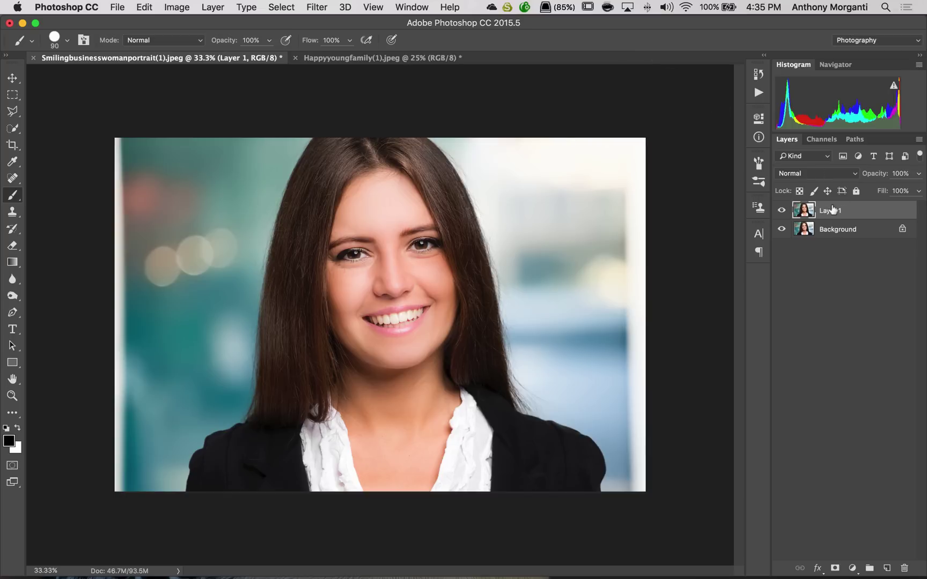
left_click(323, 12)
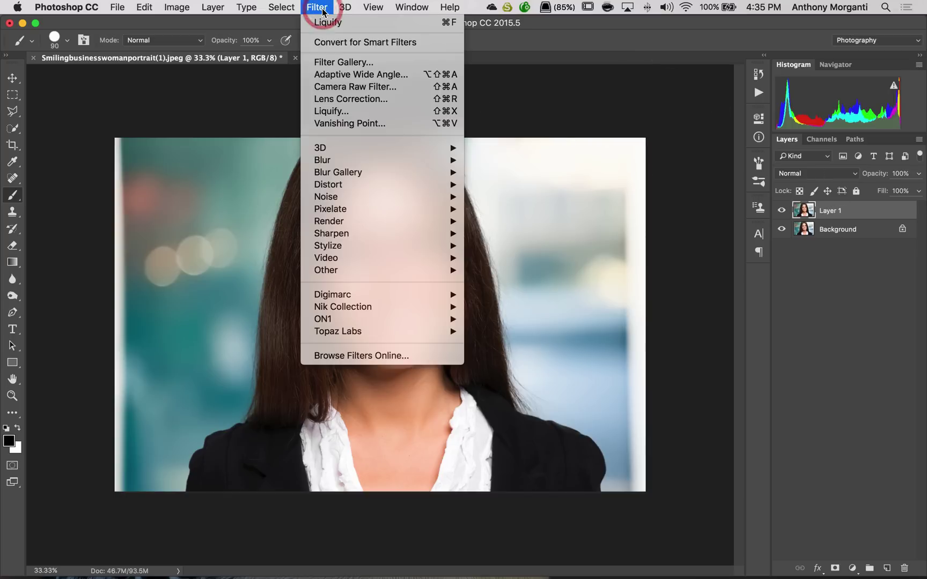
left_click(331, 112)
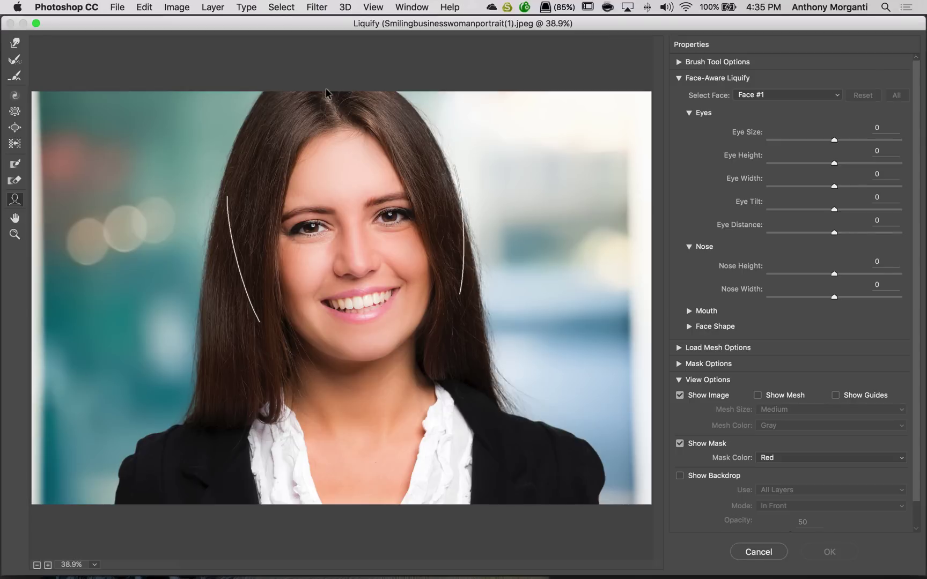
Step: Enlarge the eyes directly on the portrait with the Face tool to about Eye Size 64, Eye Height 72 and Eye Width 81
left_click(677, 78)
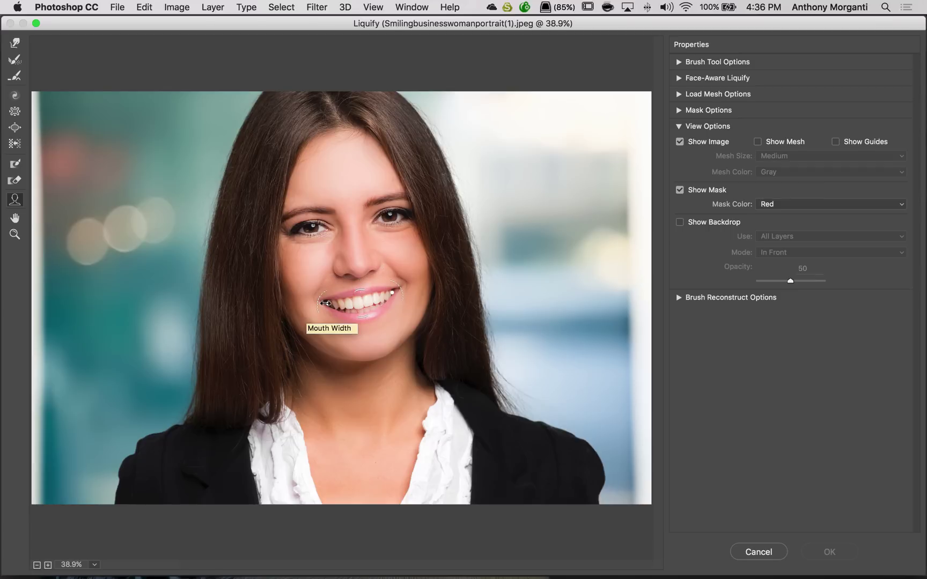
mouse_move(419, 252)
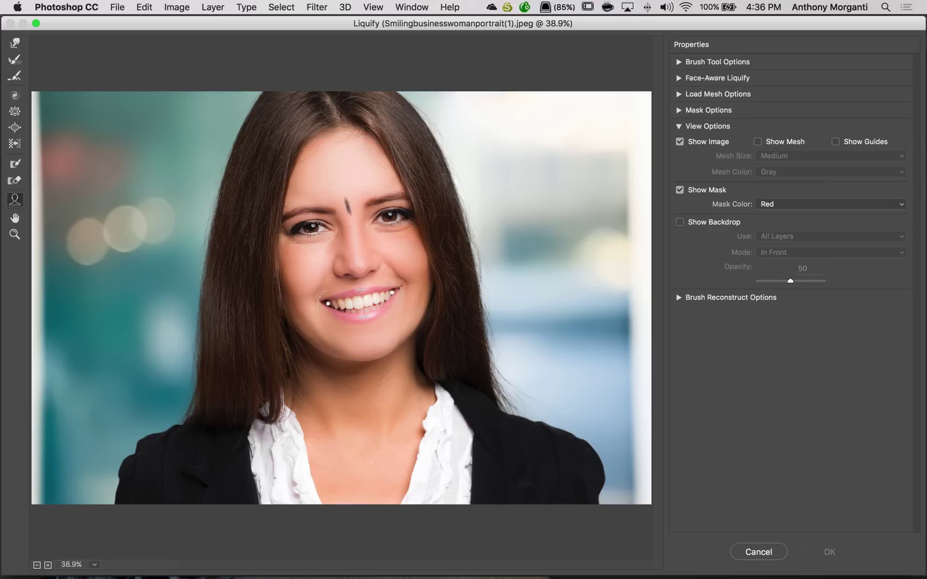
mouse_move(341, 134)
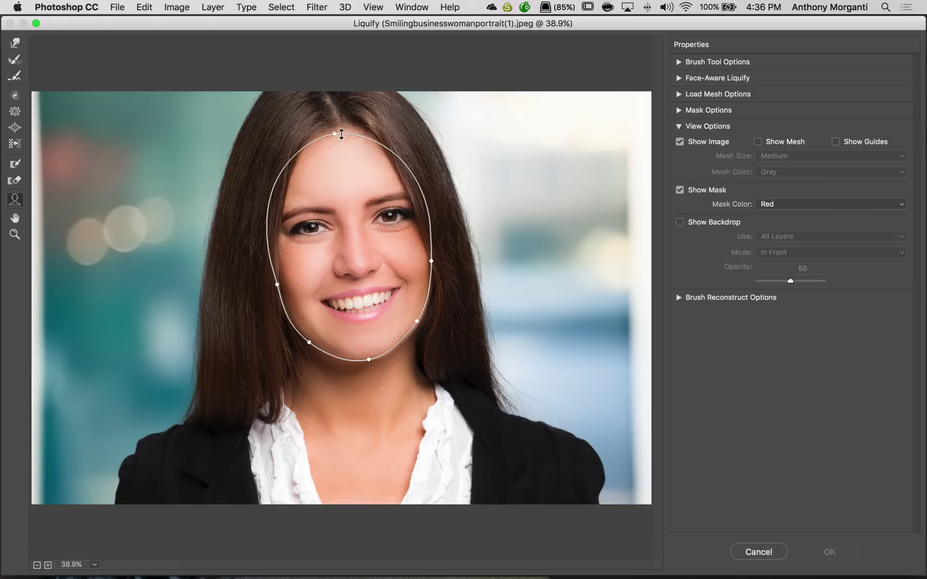
mouse_move(313, 227)
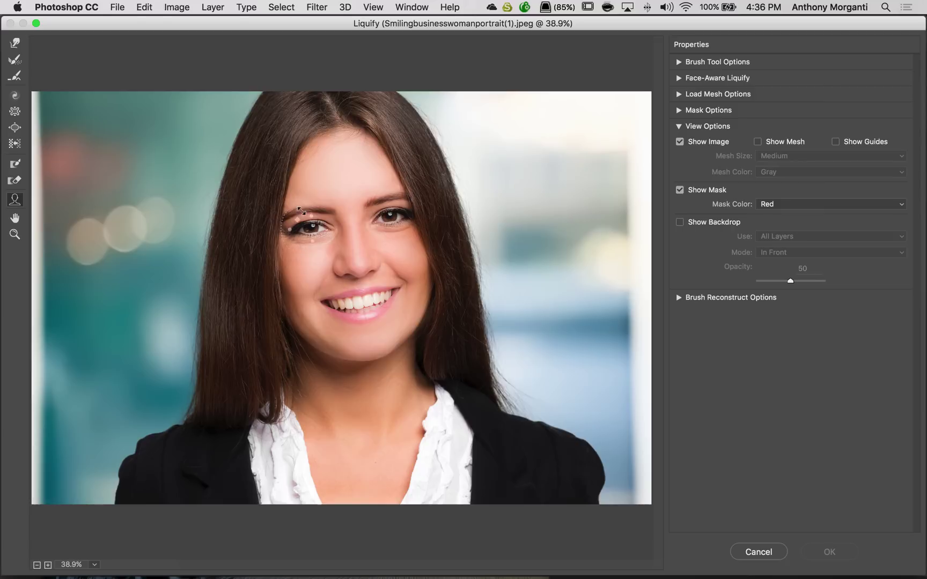
left_click(15, 71)
left_click(9, 195)
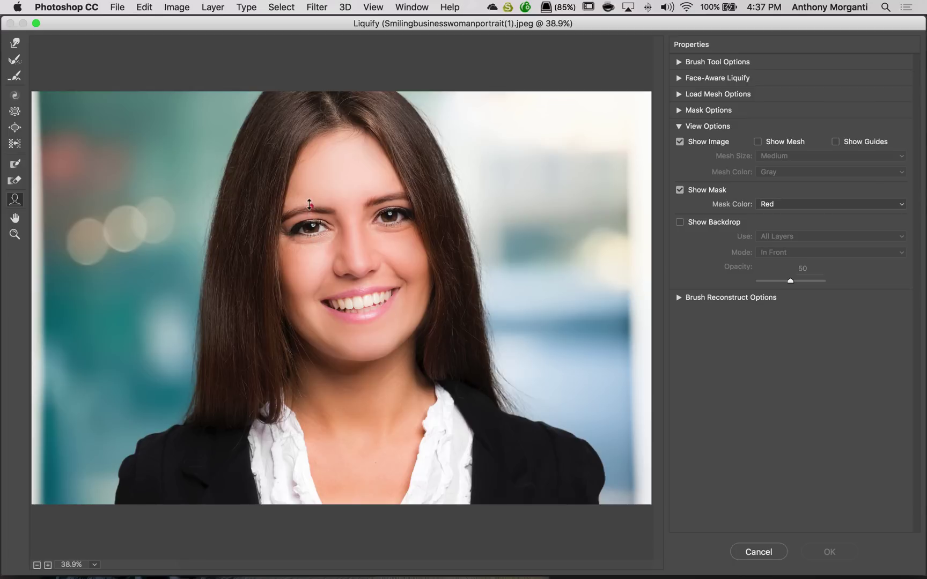
left_click_drag(309, 204, 292, 212)
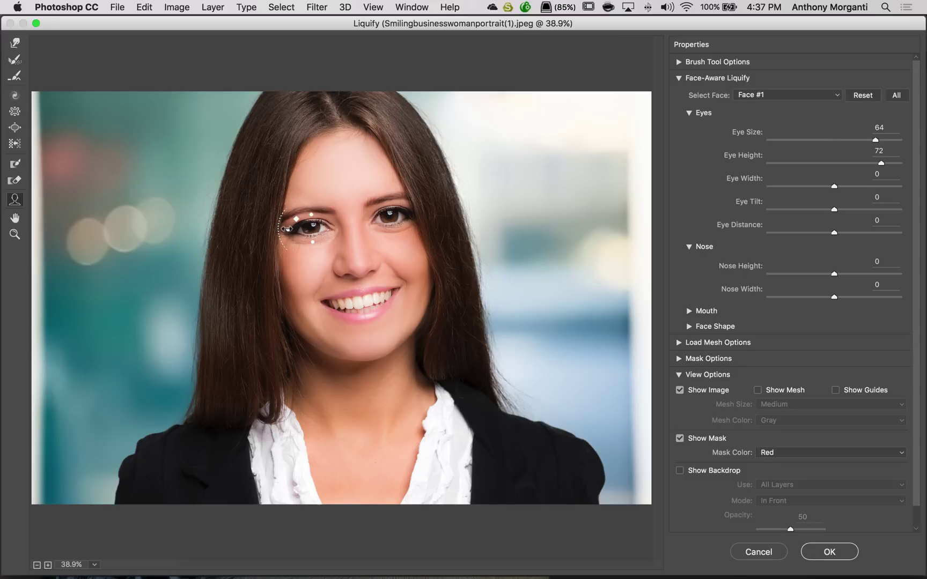
left_click_drag(276, 229, 272, 230)
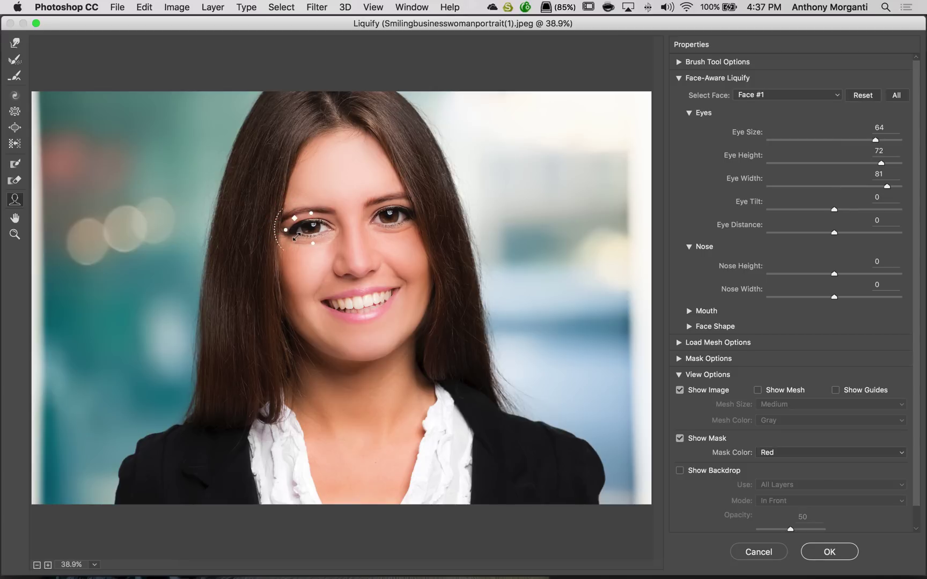
Step: Reshape the nose to about Nose Height 52 and Nose Width -56, and the mouth to Smile 5, Upper Lip 30 and Mouth Width -15
mouse_move(341, 232)
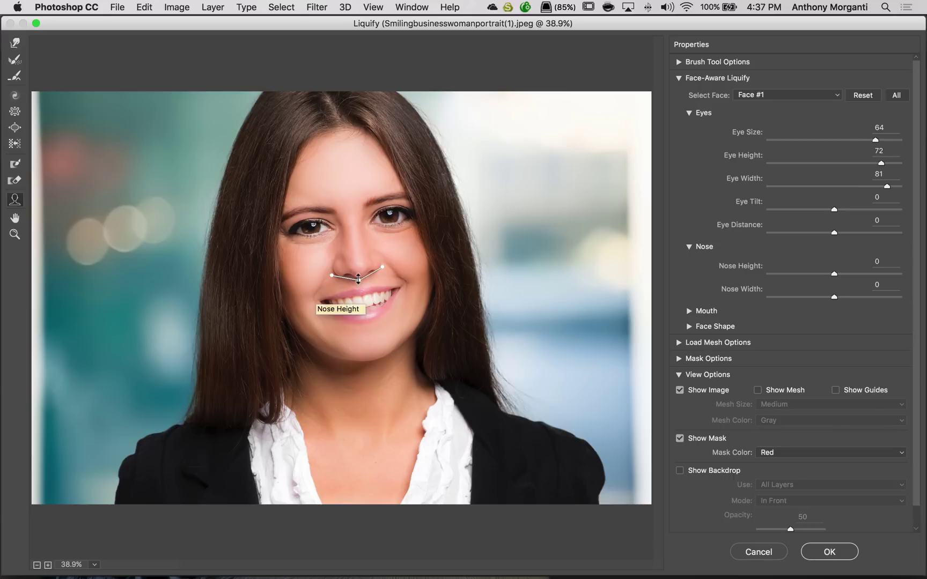
left_click_drag(359, 274, 337, 273)
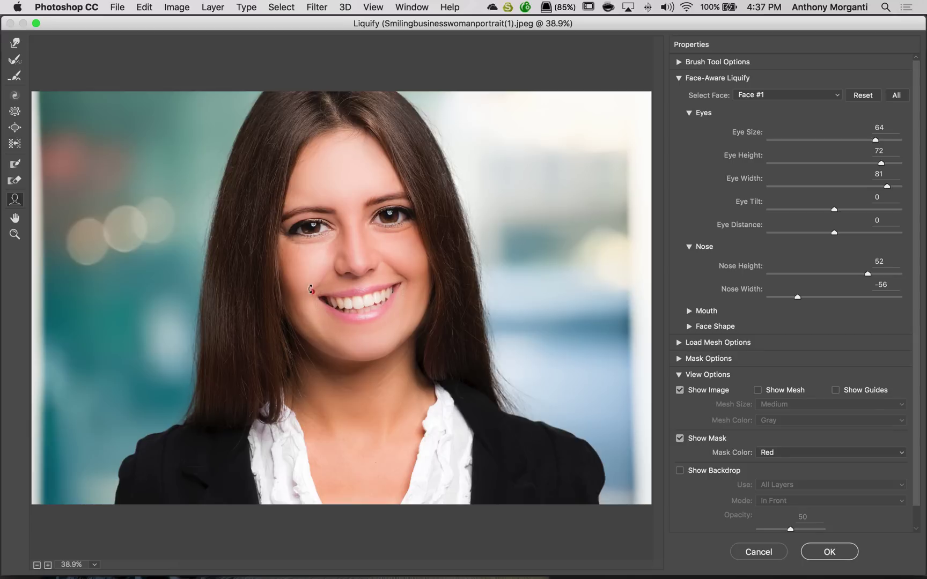
mouse_move(310, 289)
left_mouse_down()
mouse_move(315, 309)
mouse_move(314, 299)
left_mouse_up()
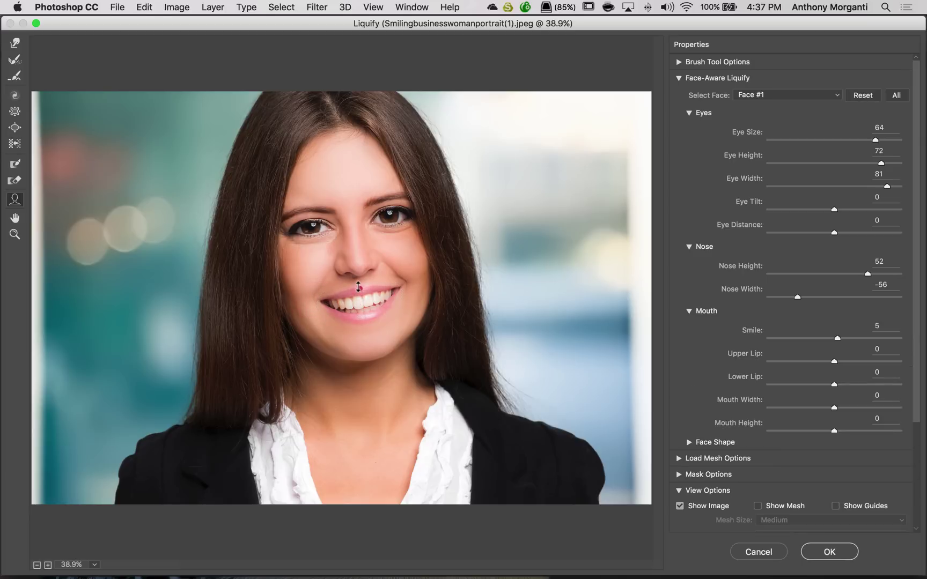
mouse_move(360, 322)
mouse_move(333, 302)
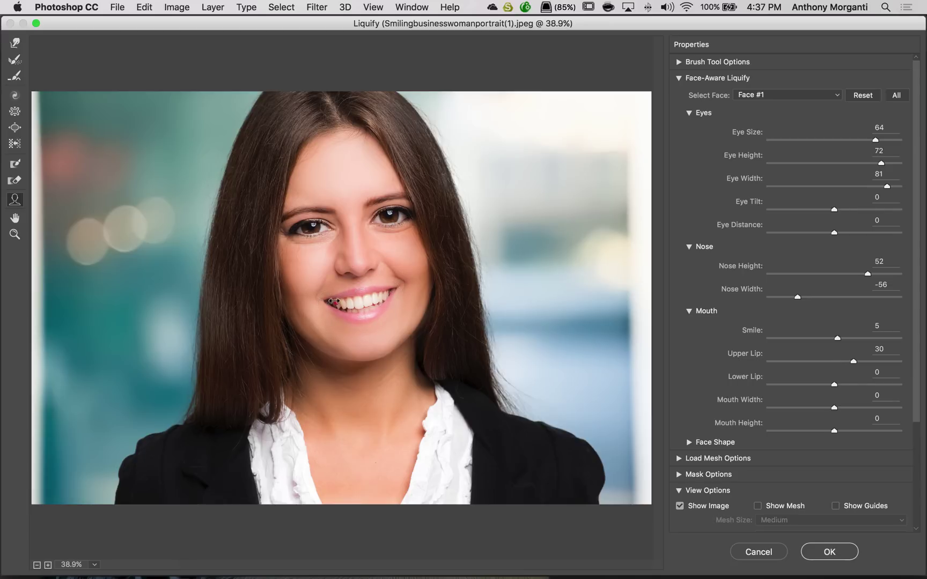
left_click_drag(334, 302, 327, 301)
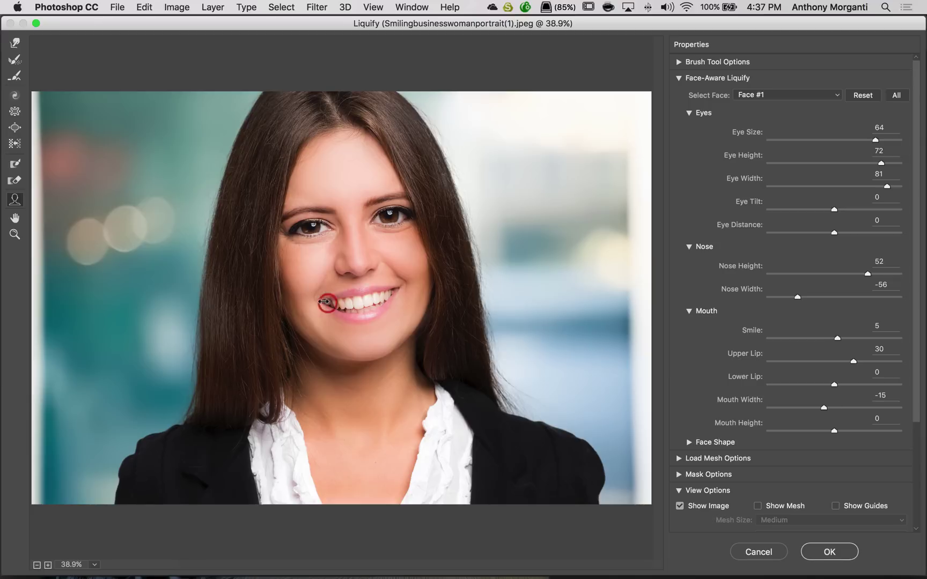
mouse_move(371, 308)
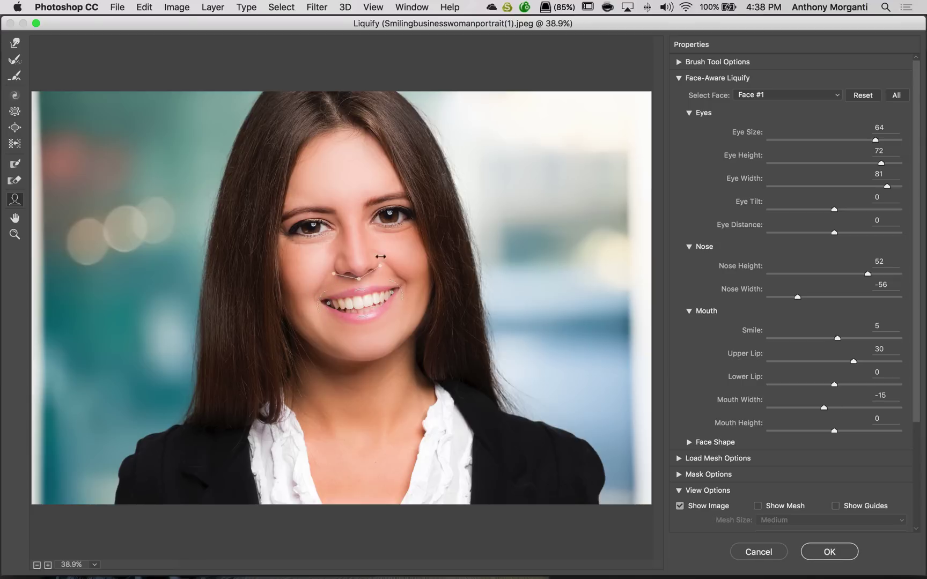
Step: Narrow the face outline to a Face Width of about -18 and raise the Forehead to about 16 on the image
mouse_move(440, 244)
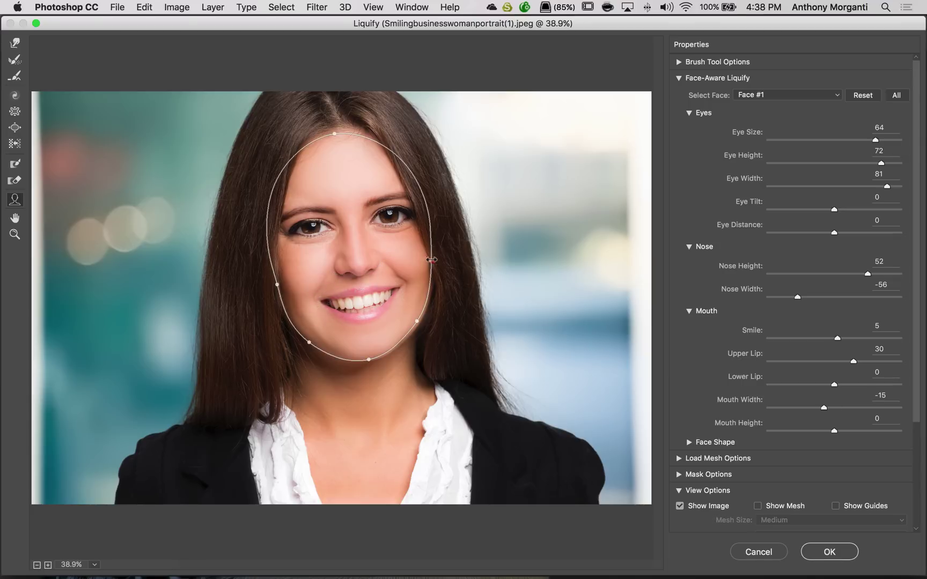
mouse_move(428, 260)
left_mouse_down()
mouse_move(451, 260)
mouse_move(419, 260)
left_mouse_up()
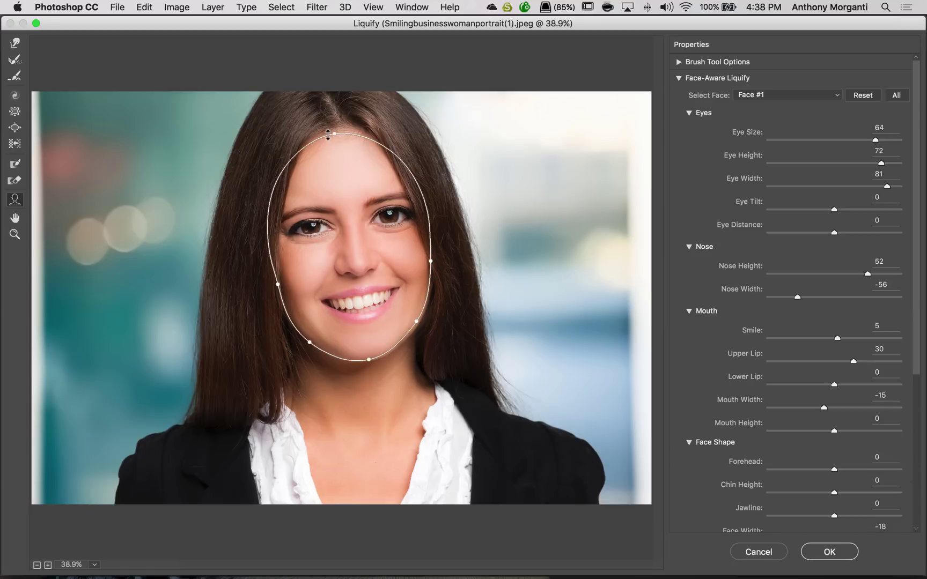
mouse_move(333, 132)
left_mouse_down()
mouse_move(335, 144)
mouse_move(335, 133)
left_mouse_up()
left_click_drag(333, 132, 333, 153)
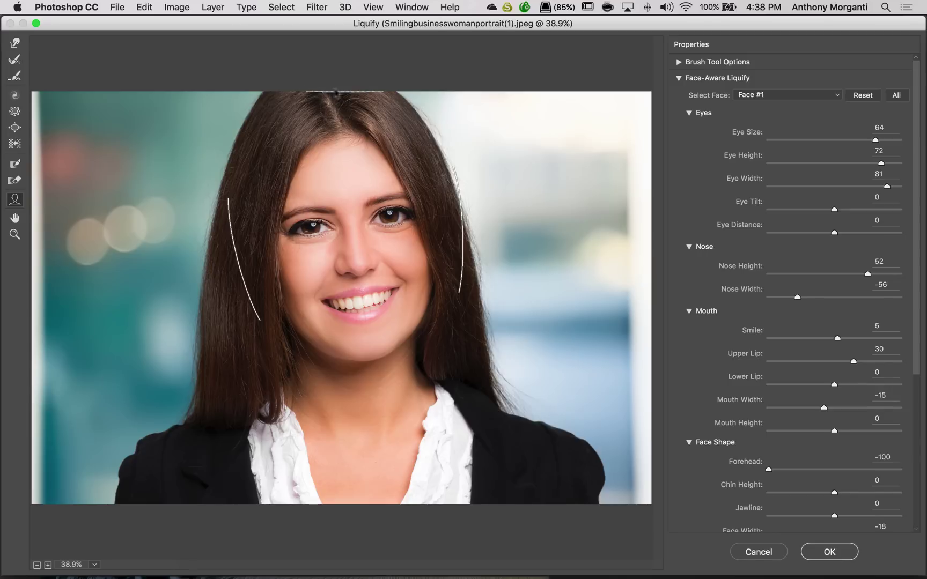
mouse_move(343, 145)
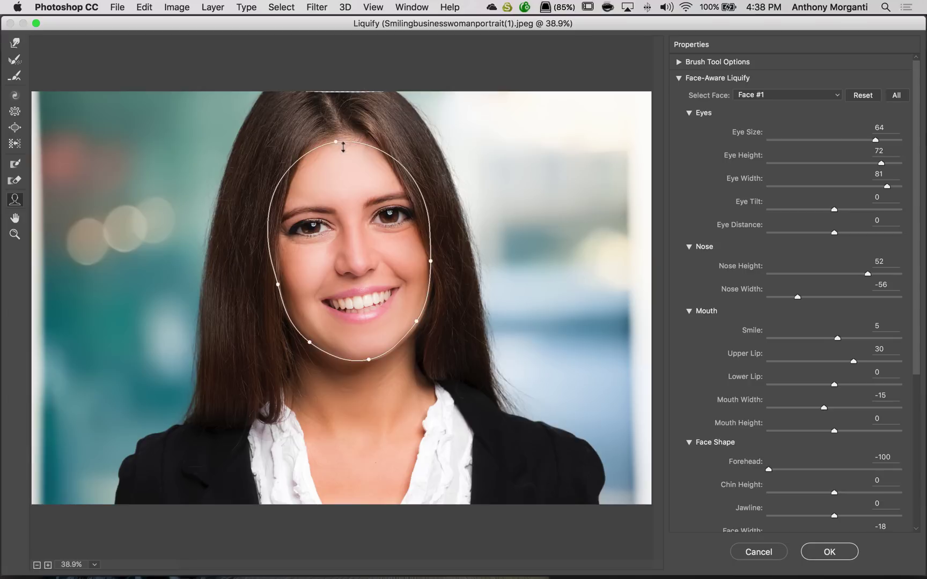
left_click_drag(335, 140, 336, 92)
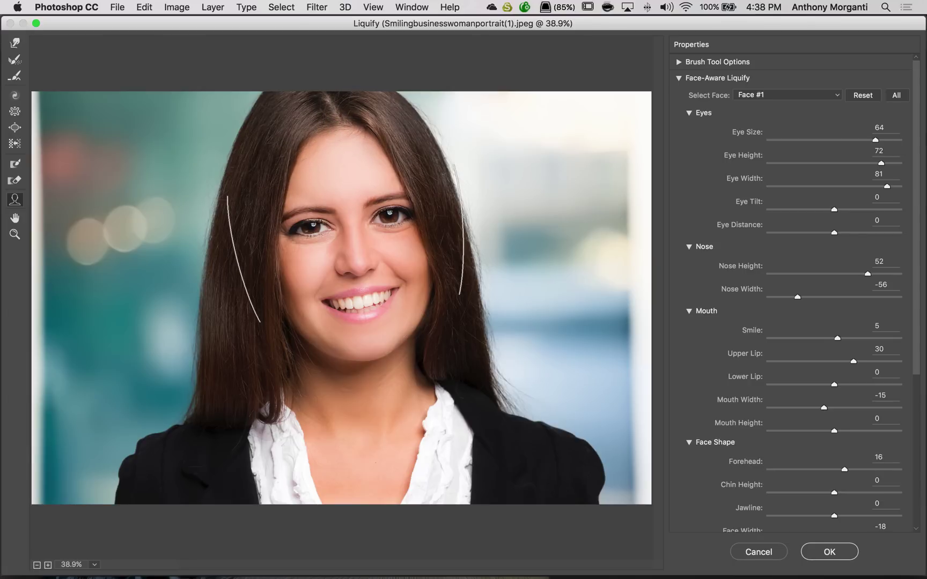
Step: Set Eye Size to -1, Eye Height to -15, Eye Width to 34 and Eye Tilt to -9
mouse_move(321, 185)
mouse_move(307, 227)
scroll(706, 414, "down", 5)
scroll(711, 220, "up", 5)
left_click_drag(871, 138, 834, 140)
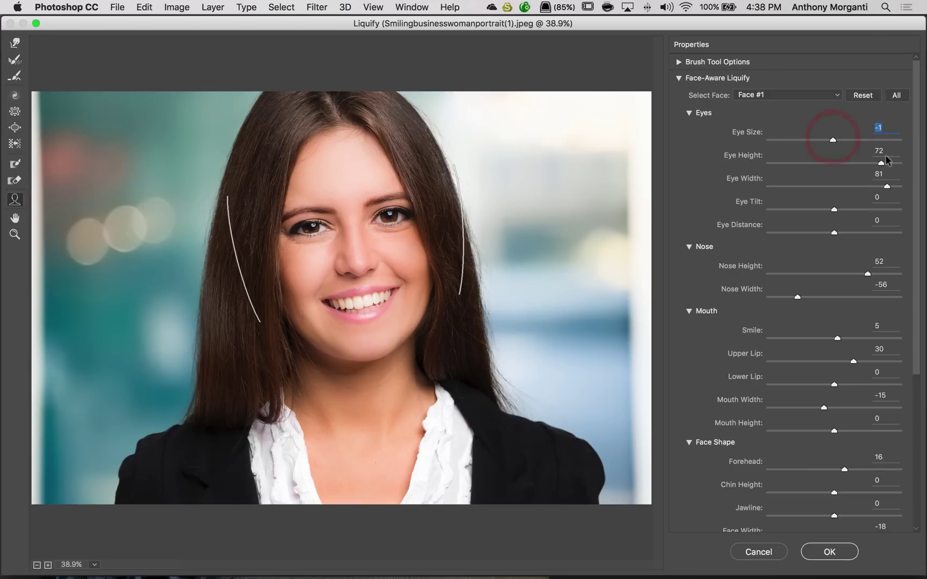
left_click_drag(878, 162, 824, 162)
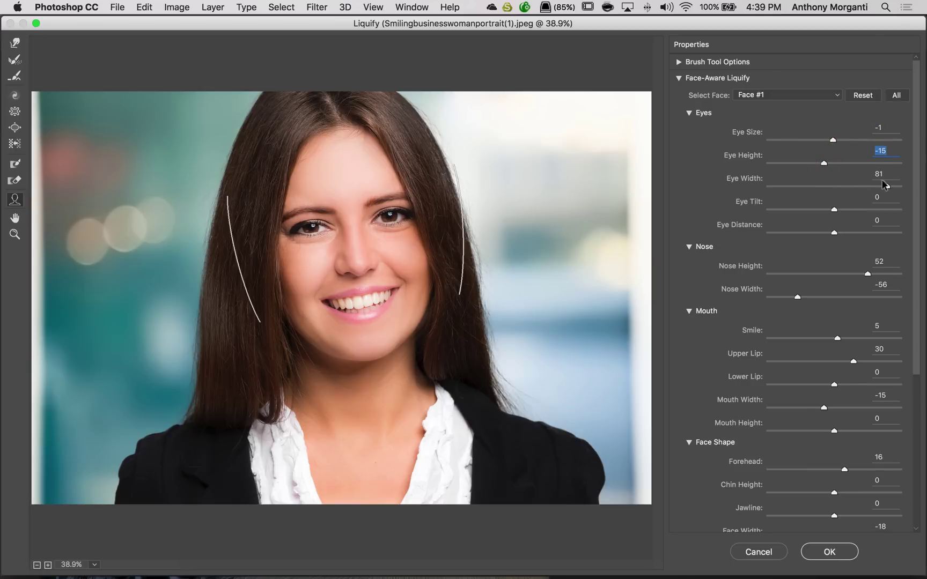
left_click_drag(882, 185, 856, 186)
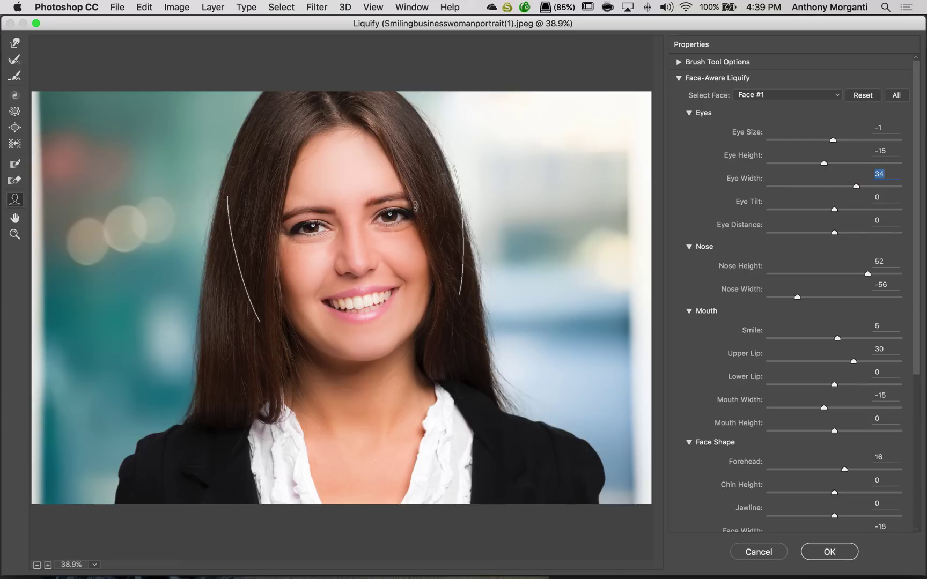
mouse_move(402, 209)
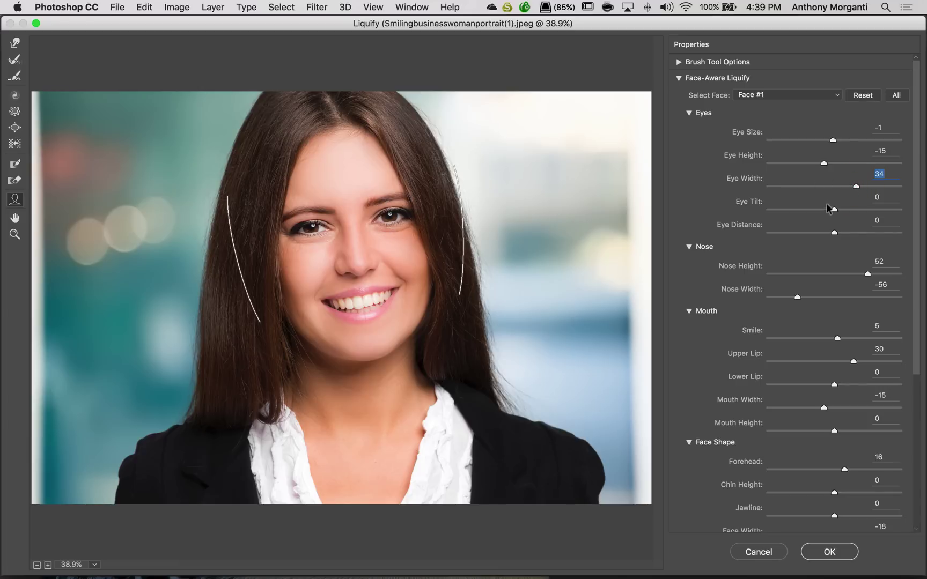
mouse_move(828, 209)
left_mouse_down()
mouse_move(853, 209)
mouse_move(826, 209)
left_mouse_up()
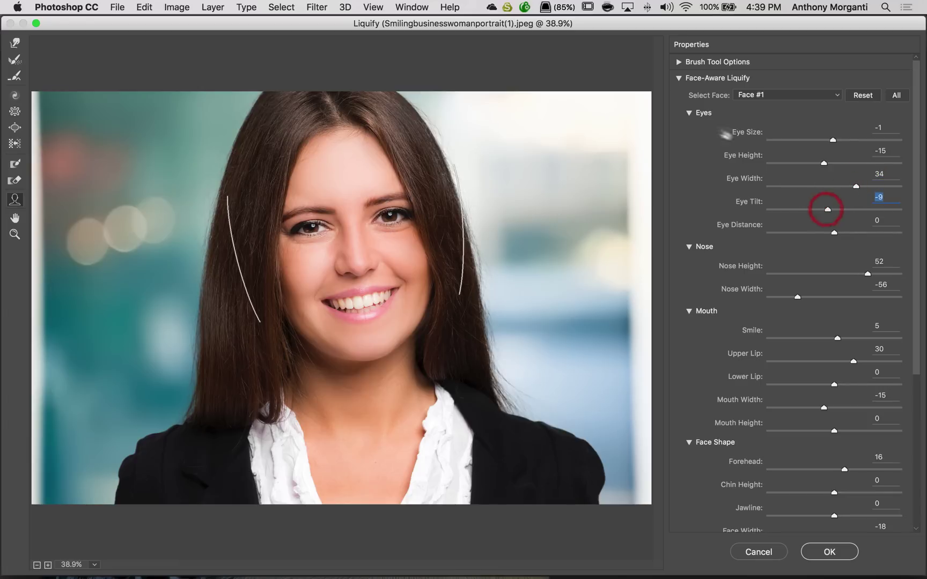
left_click(688, 112)
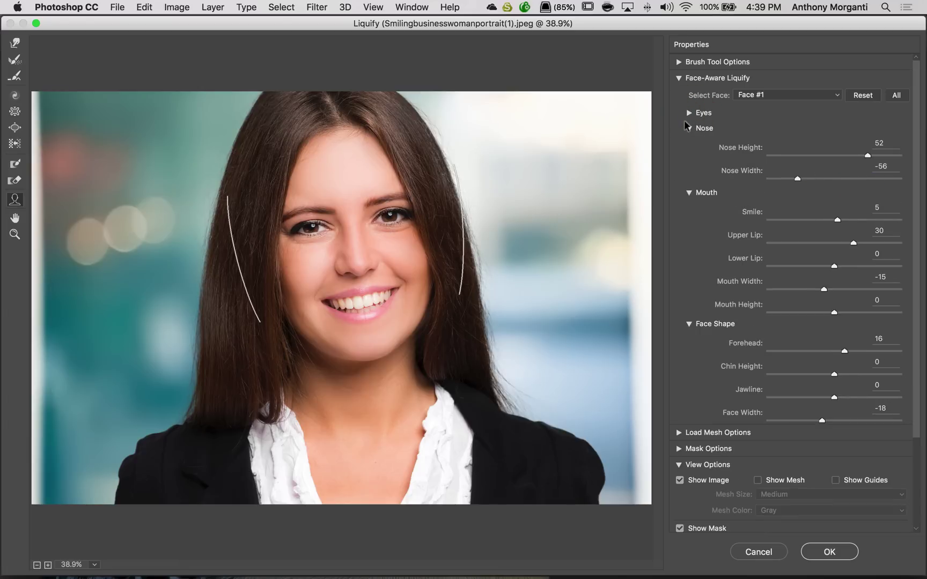
Step: Widen the nose slightly by raising Nose Width, and set the mouth's Smile to 29
left_click_drag(796, 179, 818, 181)
left_click(688, 128)
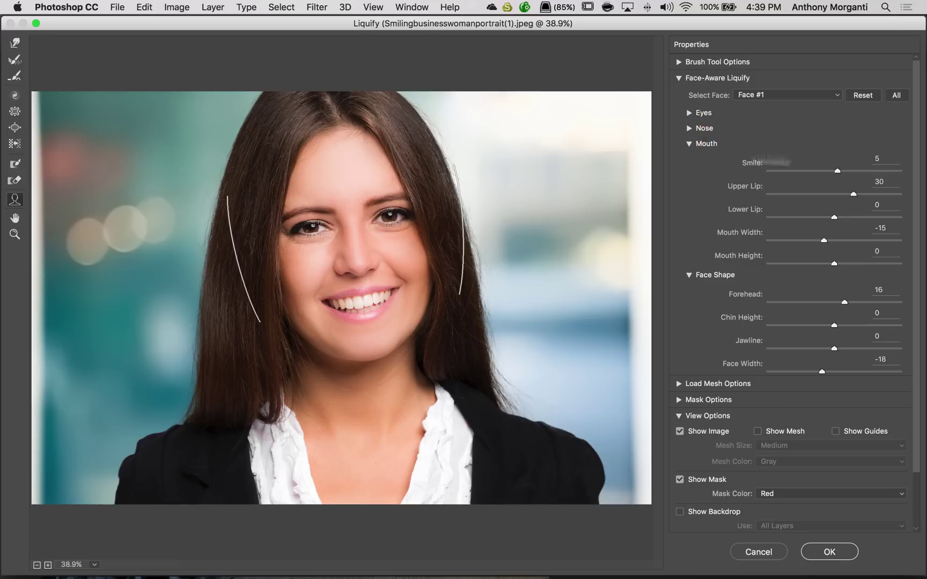
mouse_move(837, 170)
left_mouse_down()
mouse_move(896, 170)
mouse_move(853, 170)
left_mouse_up()
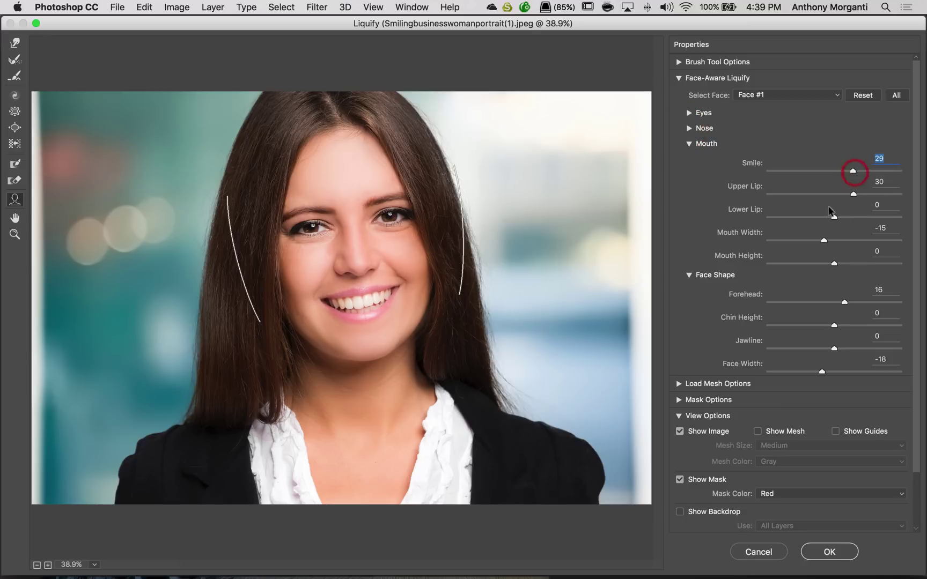
left_click(687, 144)
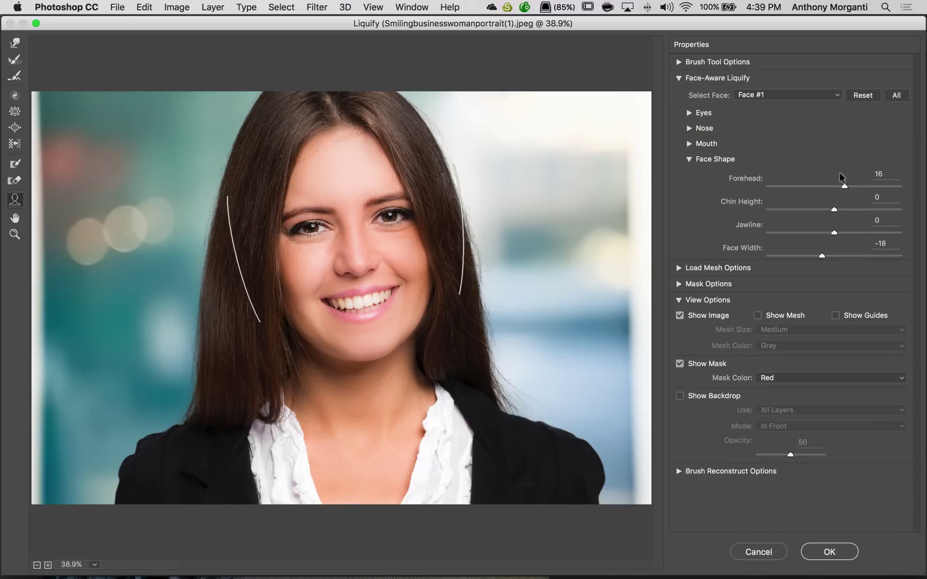
Step: Set the Forehead to 46 and apply the Liquify changes to the duplicate layer
left_click_drag(843, 185, 861, 186)
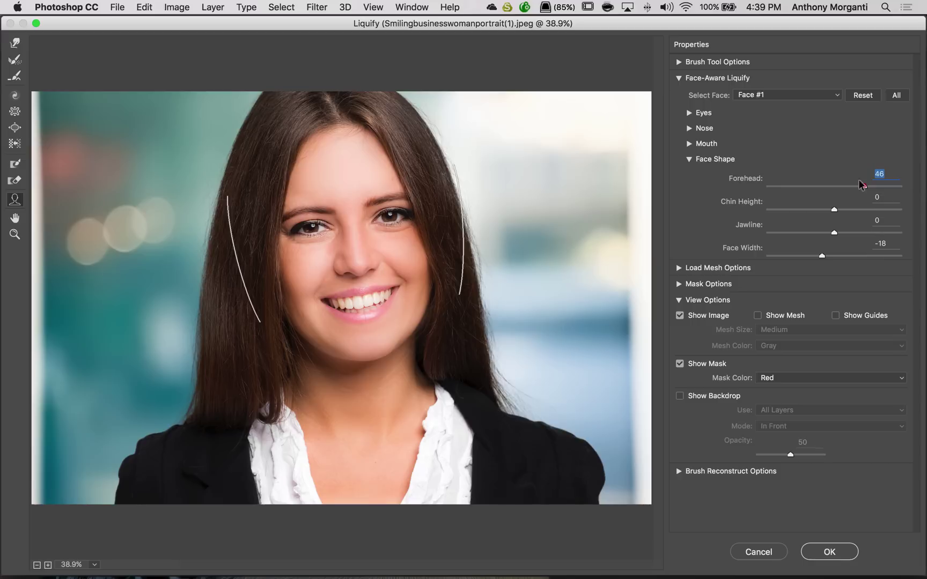
left_click(686, 159)
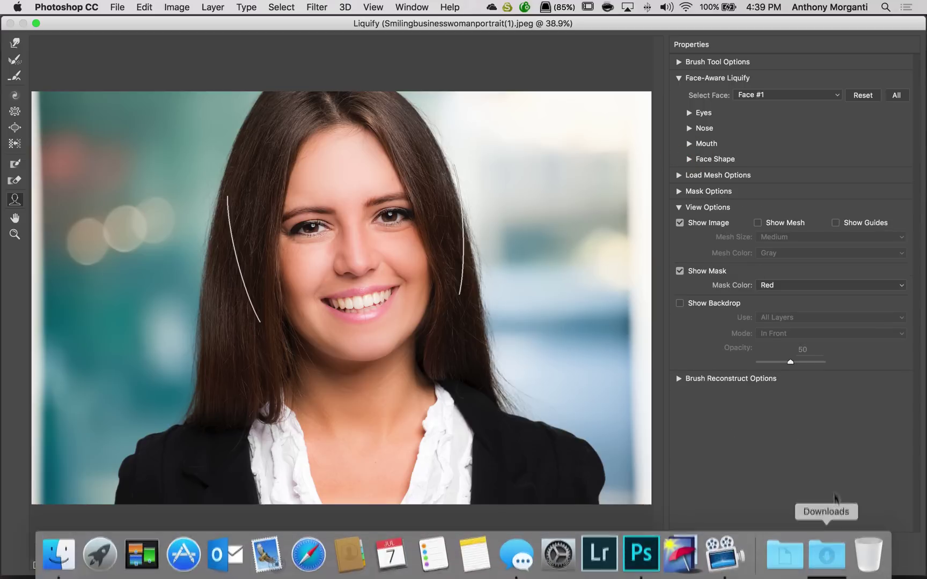
left_click(826, 551)
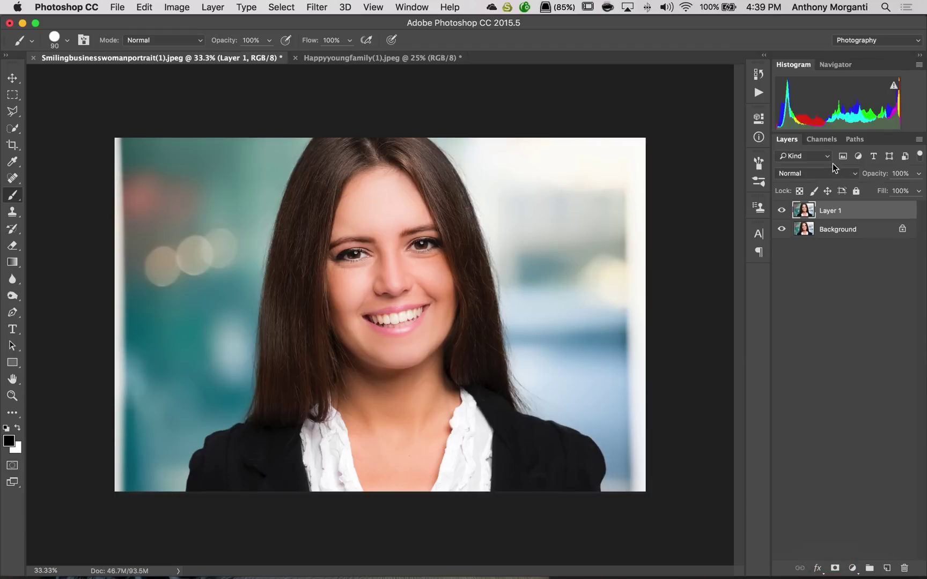
Step: Toggle the visibility of Layer 1 repeatedly to compare the portrait before and after the Liquify changes, leaving the layer shown
left_click(780, 209)
left_click(780, 209)
left_click(780, 209)
left_click(780, 209)
left_click(780, 209)
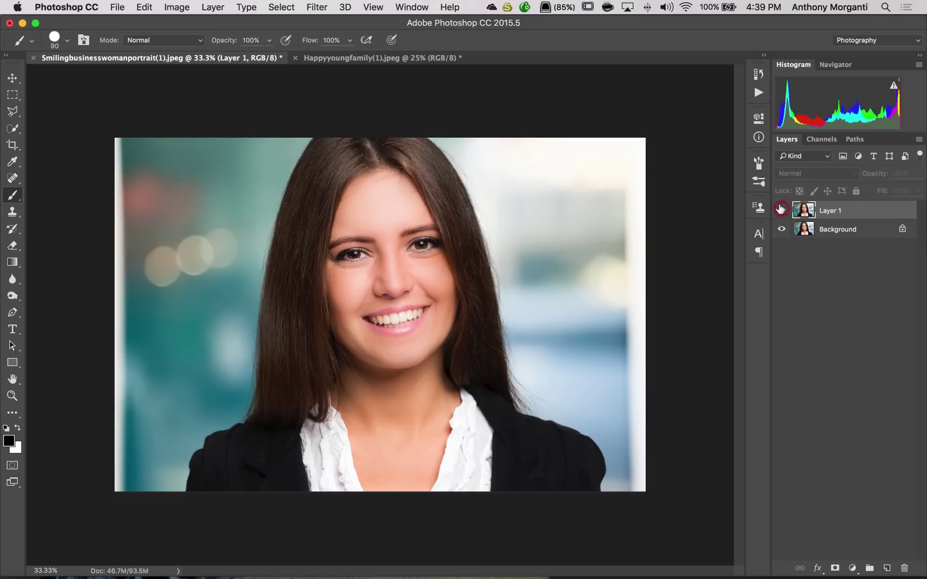
left_click(781, 209)
left_click(780, 209)
left_click(780, 209)
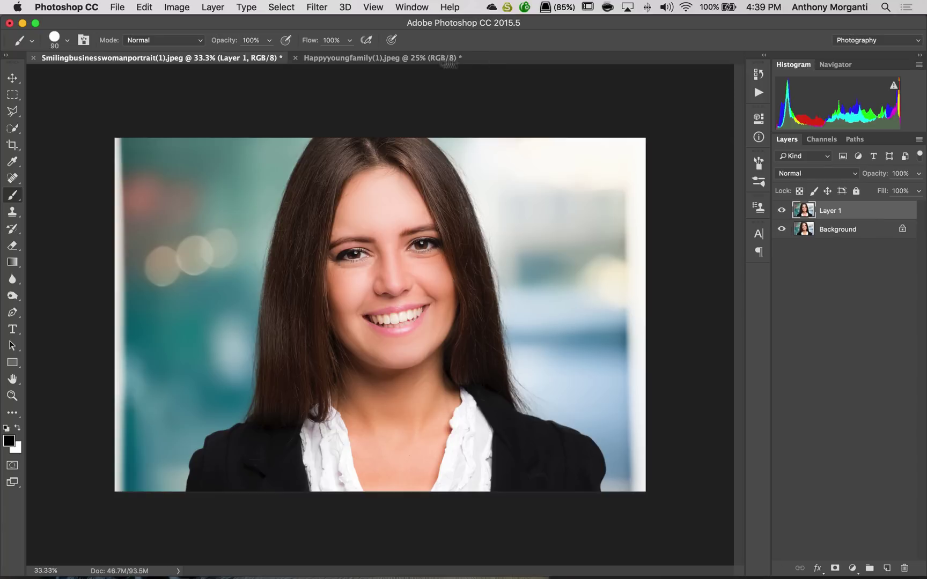
Step: Switch to the Happyyoungfamily(1).jpeg document, duplicate its Background layer and open the Liquify filter on the copy
left_click(394, 60)
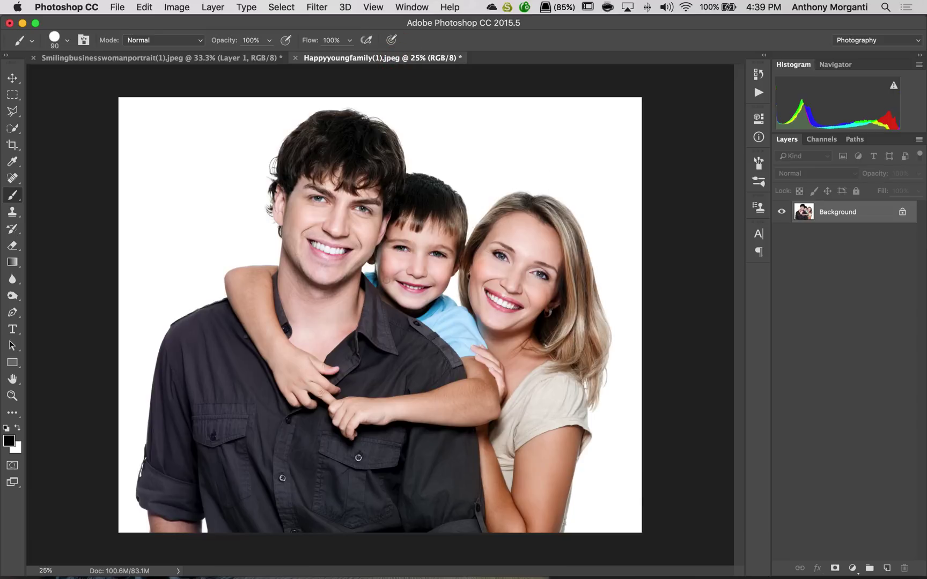
key("super+j")
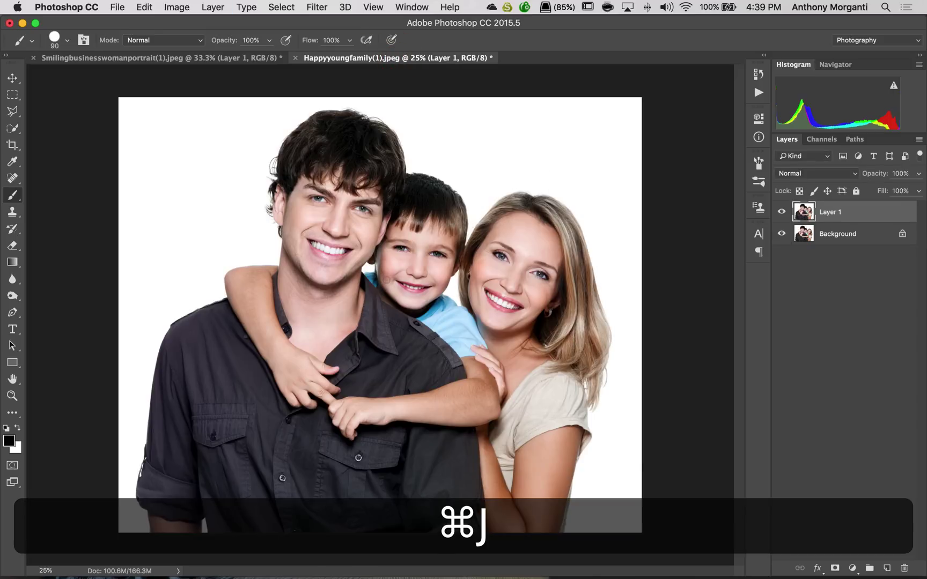
left_click(316, 7)
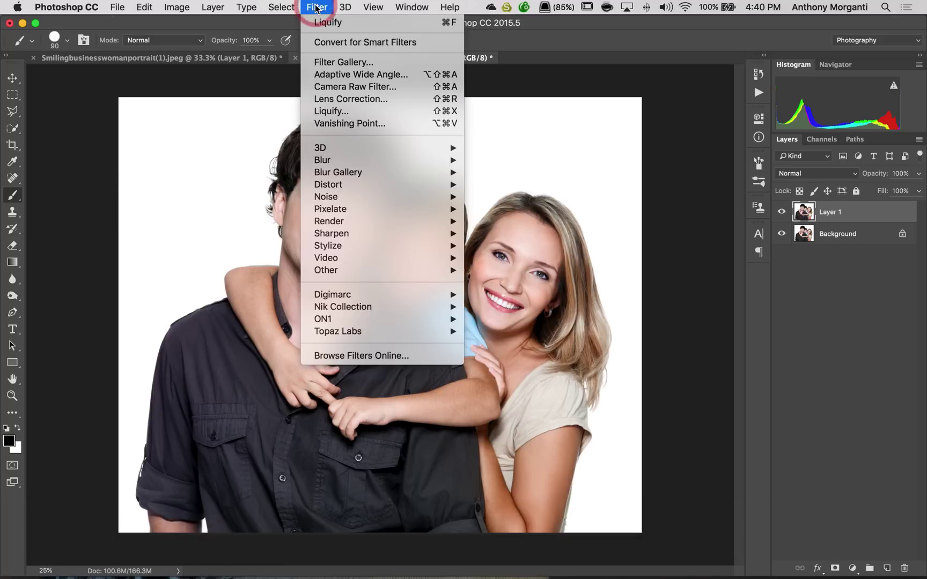
left_click(338, 111)
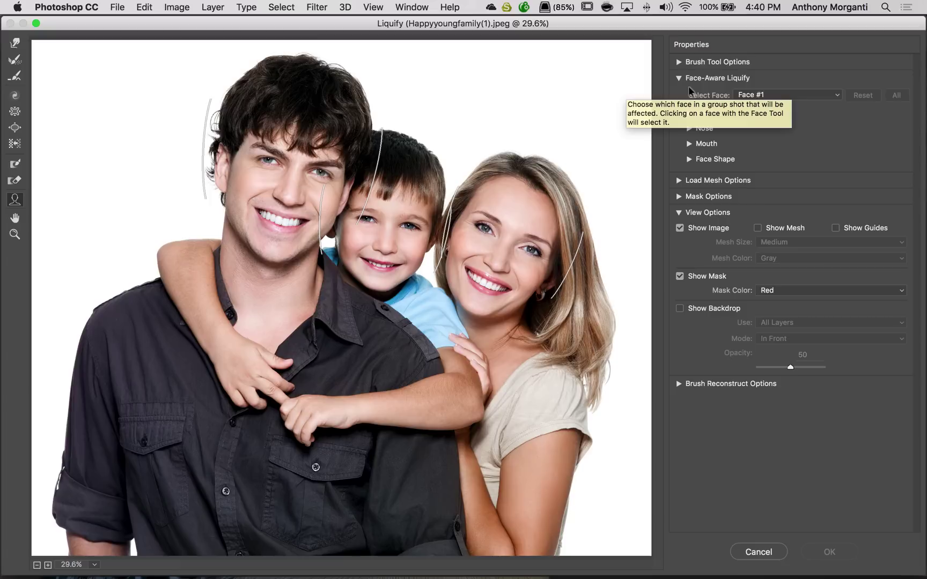
Step: Set the Eye Size of Face #1 to 52 in Face-Aware Liquify
left_click(790, 95)
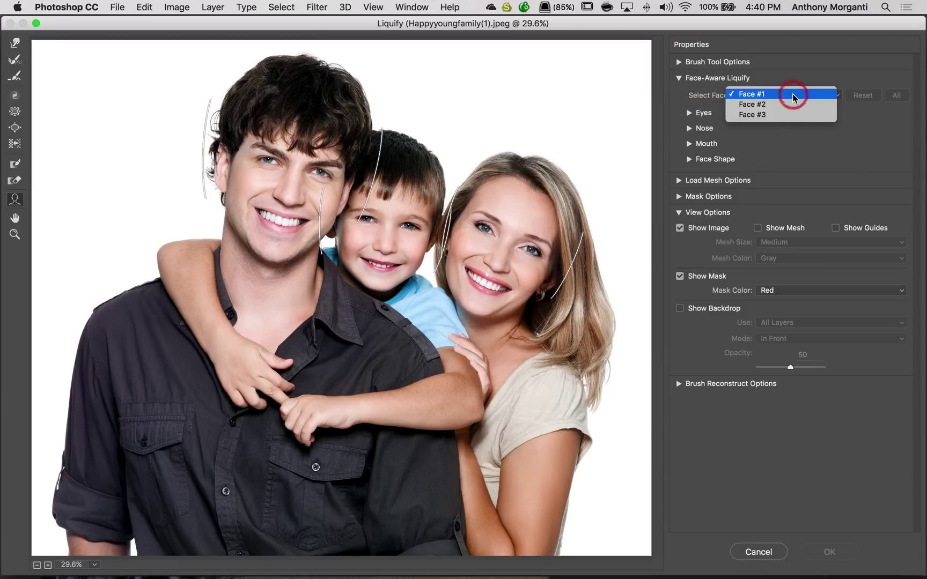
left_click(688, 112)
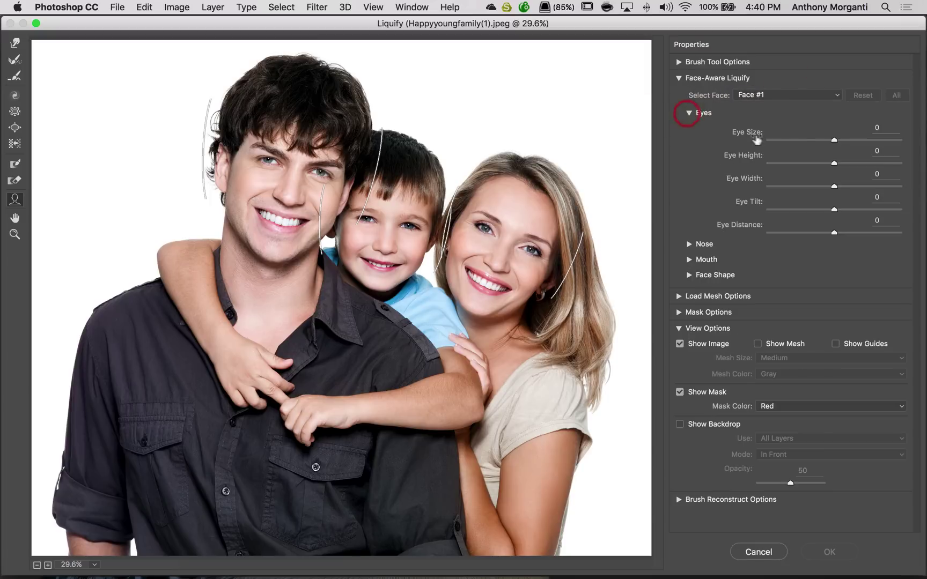
left_click_drag(829, 135, 869, 146)
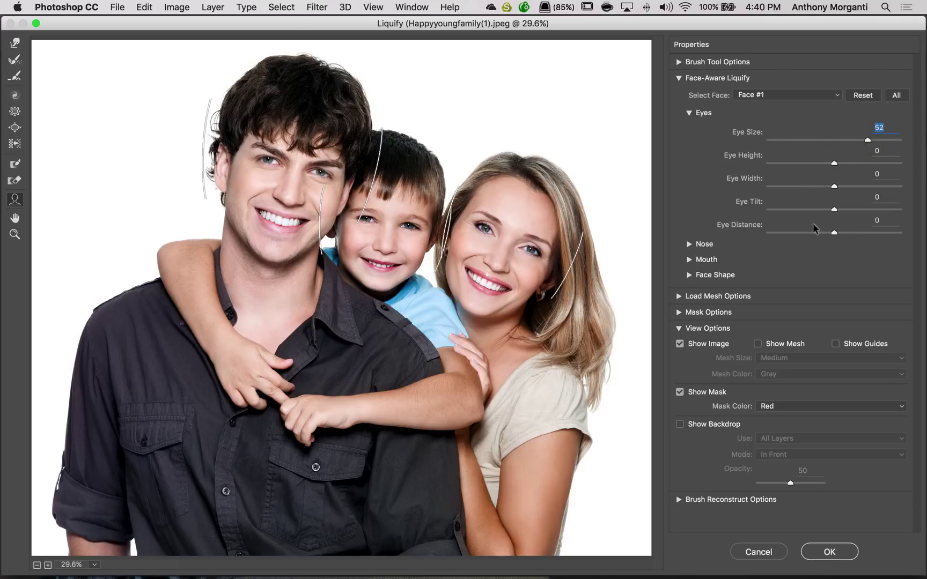
left_click(687, 113)
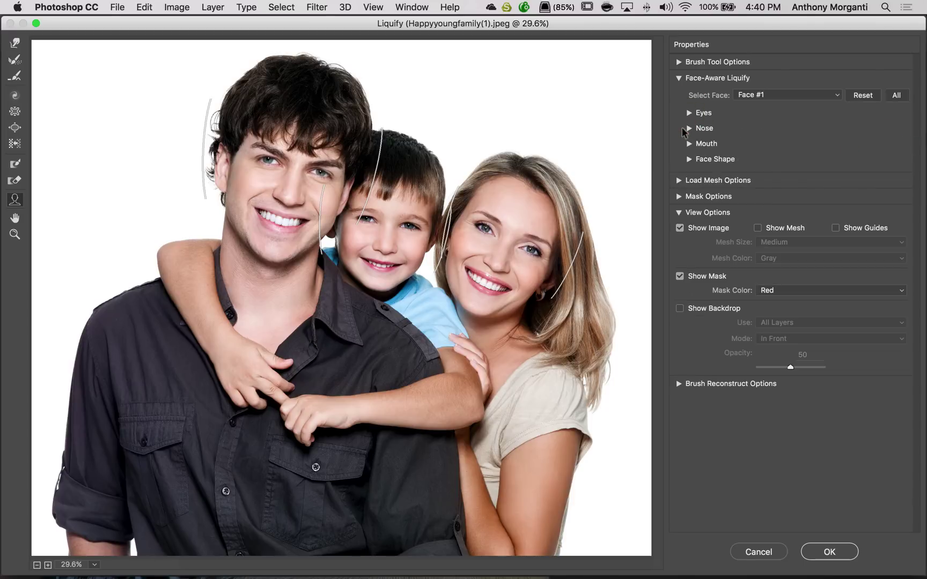
Step: Increase the Nose Height of Face #1 and look over its Mouth settings
left_click(683, 127)
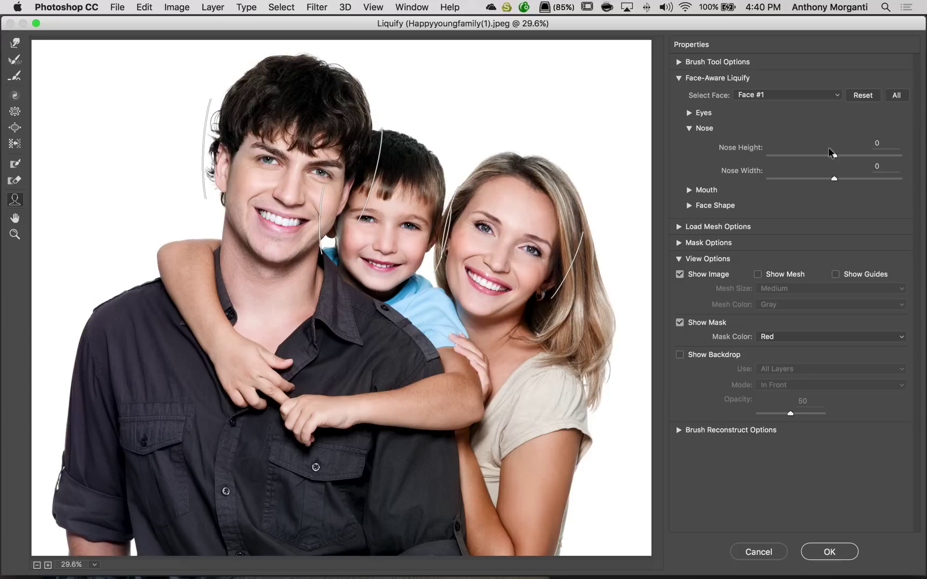
left_click_drag(833, 155, 860, 155)
left_click(688, 129)
left_click(689, 143)
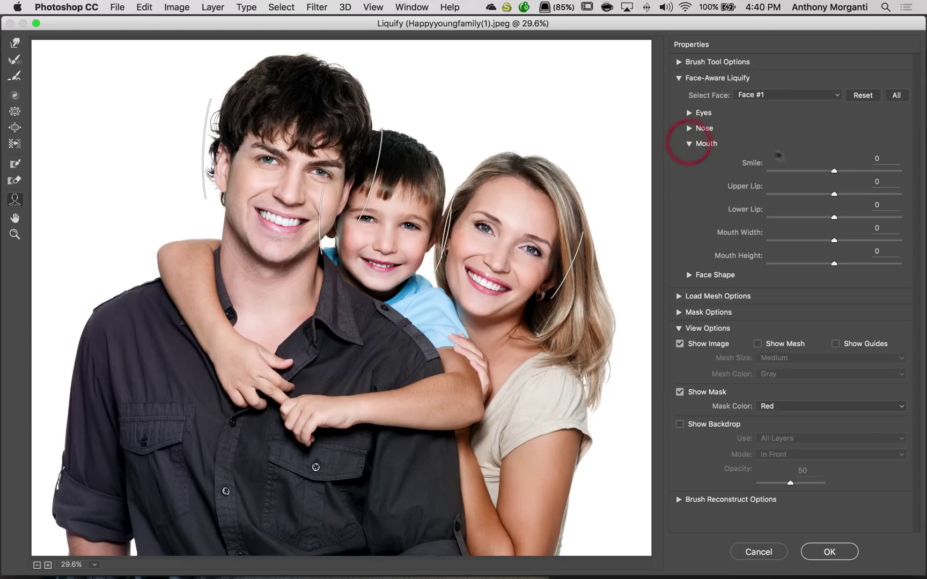
left_click(689, 143)
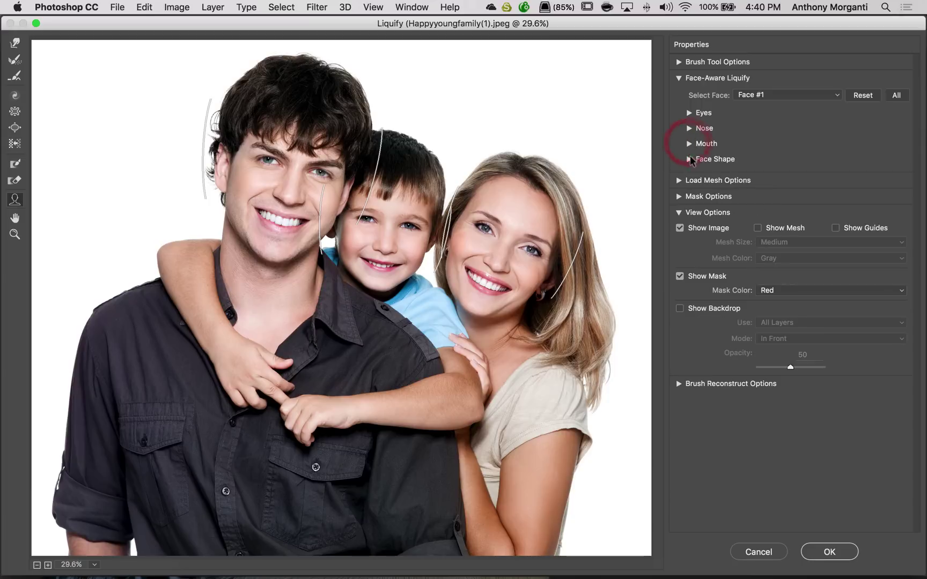
Step: Widen Face #1 by setting its Face Width to 100 in the Face Shape settings
left_click(686, 159)
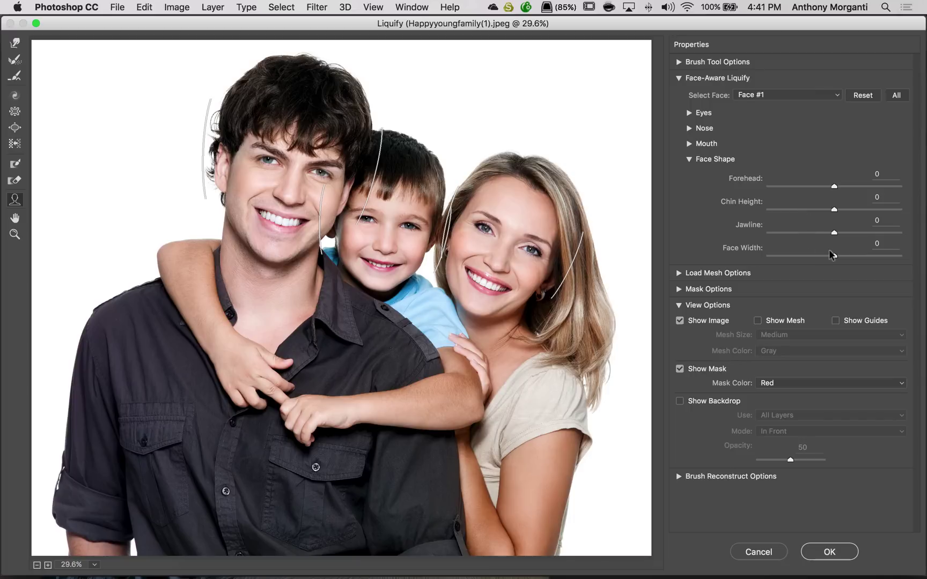
mouse_move(833, 255)
left_mouse_down()
mouse_move(891, 259)
mouse_move(833, 255)
left_mouse_up()
left_click_drag(833, 256, 923, 258)
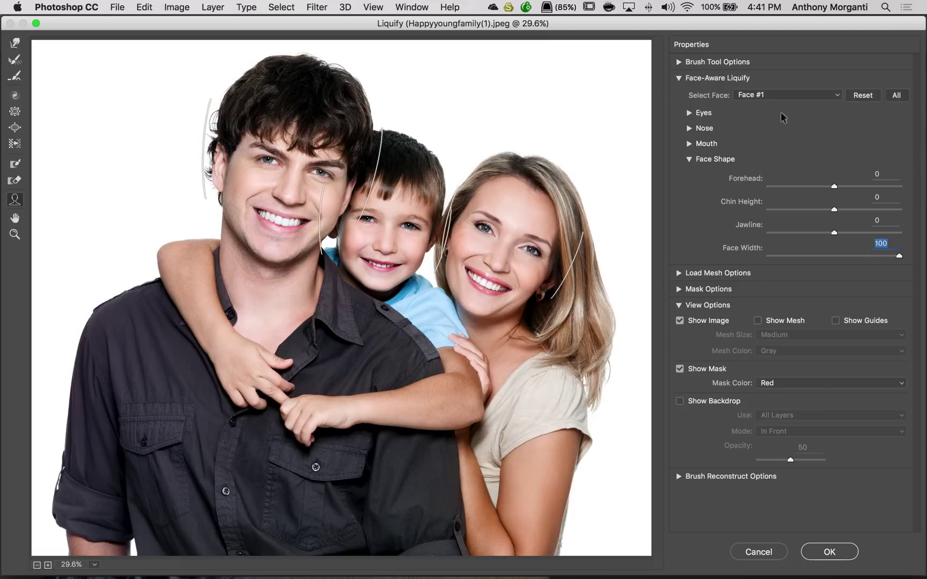
Step: Choose Face #2 and adjust its Face Width until it is set to 84
left_click(776, 95)
left_click(771, 104)
left_click(830, 256)
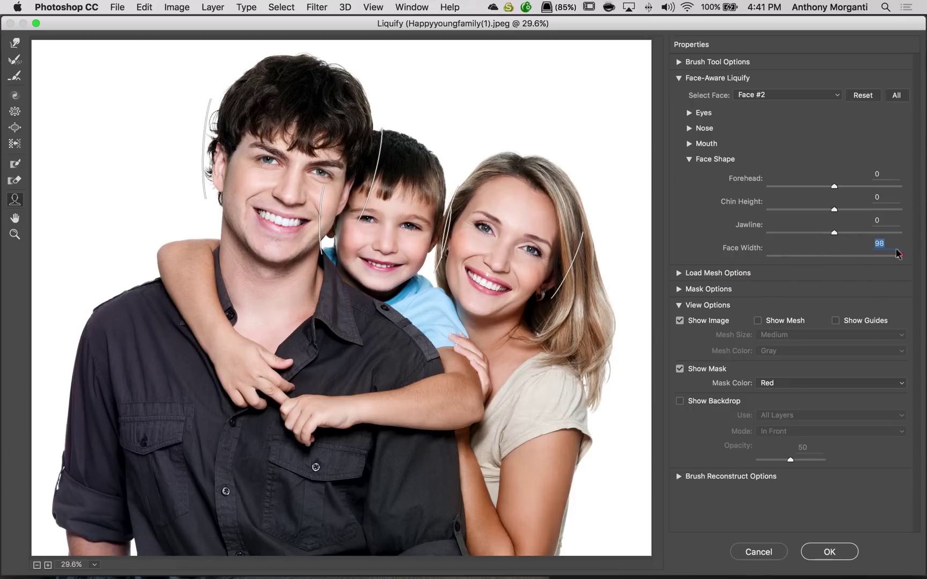
left_click_drag(830, 255, 884, 256)
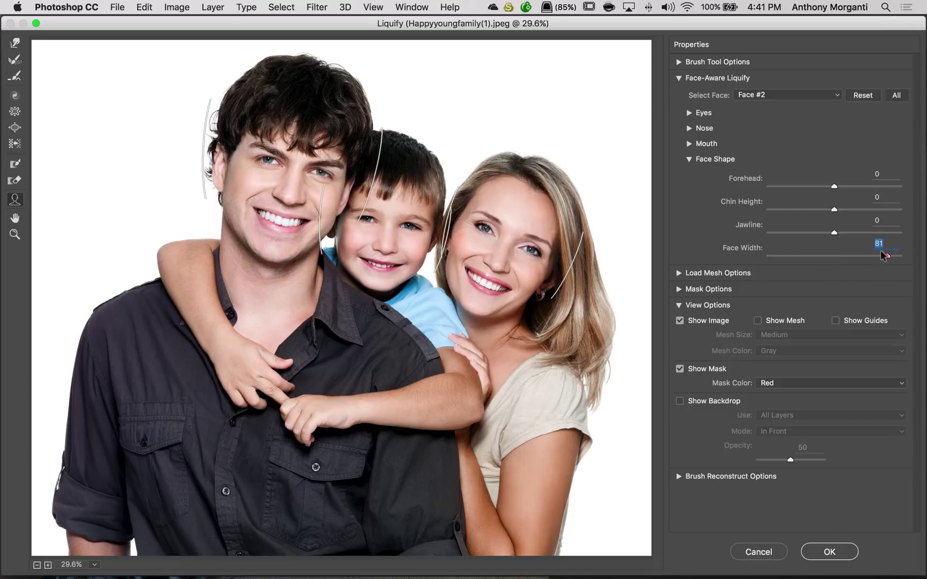
left_click_drag(884, 256, 878, 255)
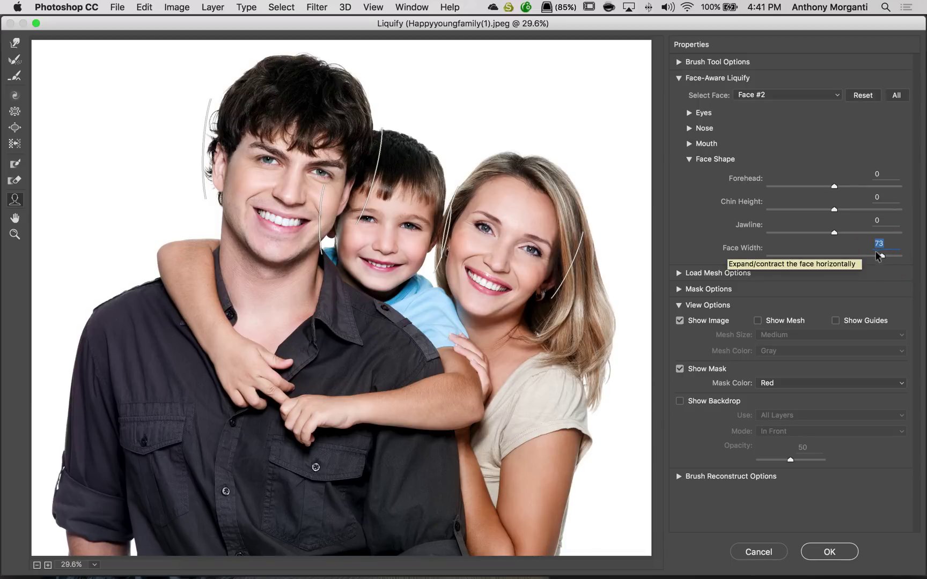
mouse_move(216, 184)
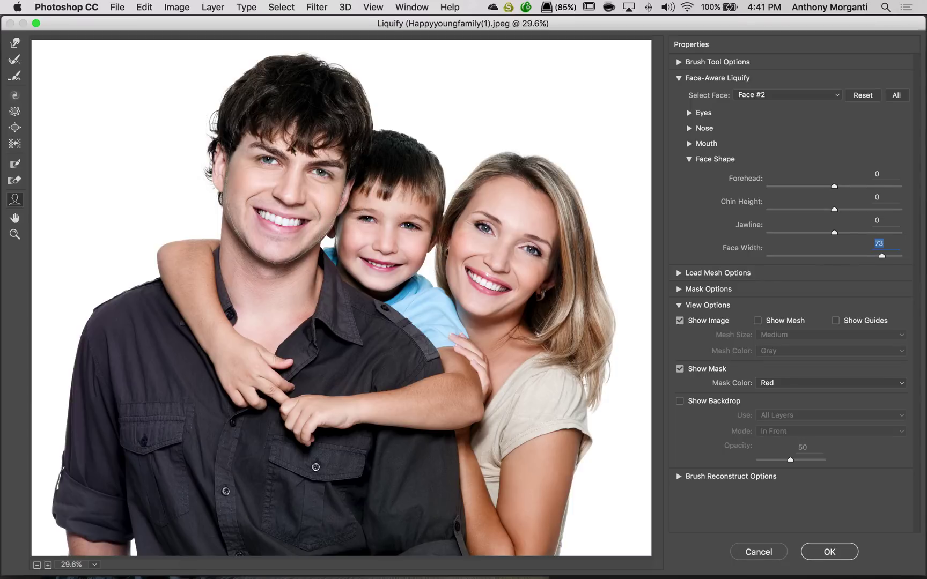
mouse_move(383, 257)
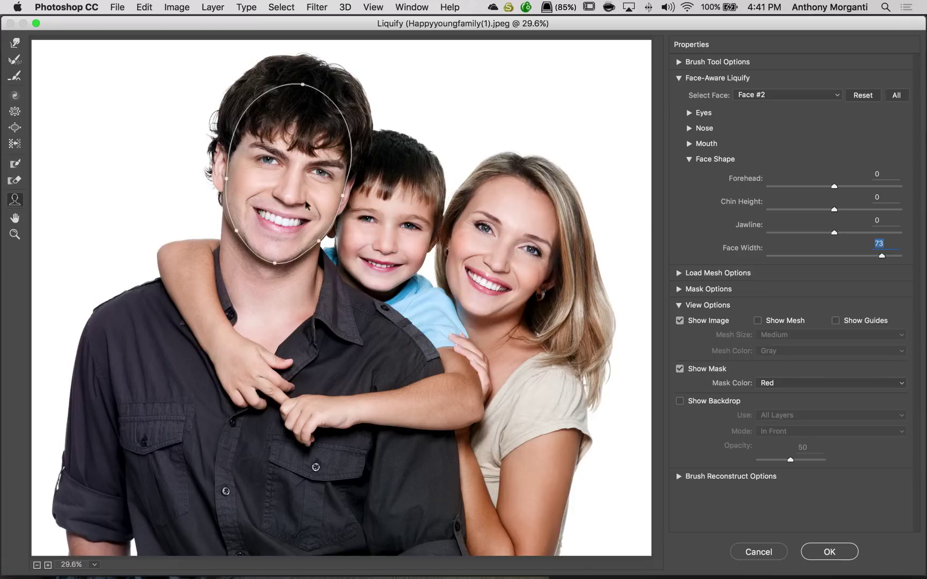
mouse_move(308, 204)
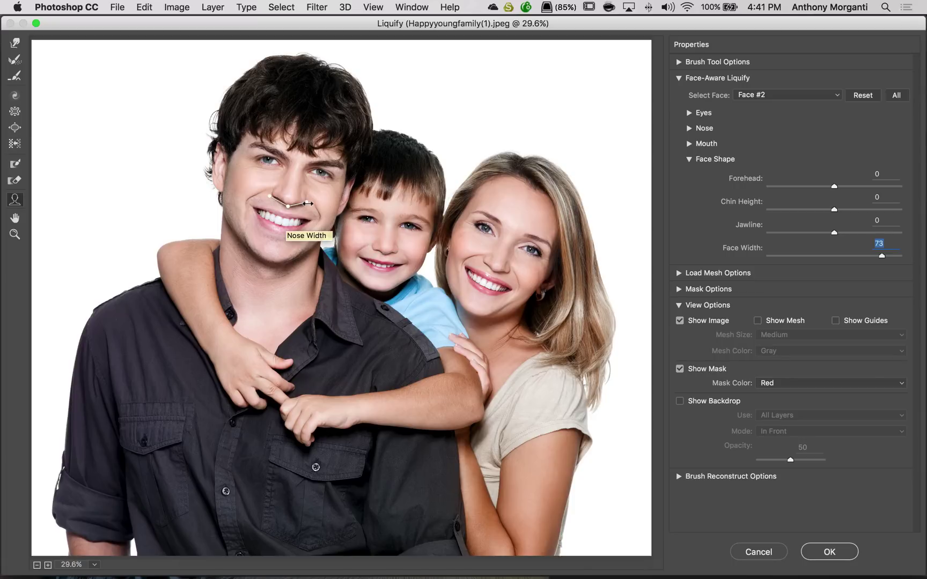
mouse_move(322, 188)
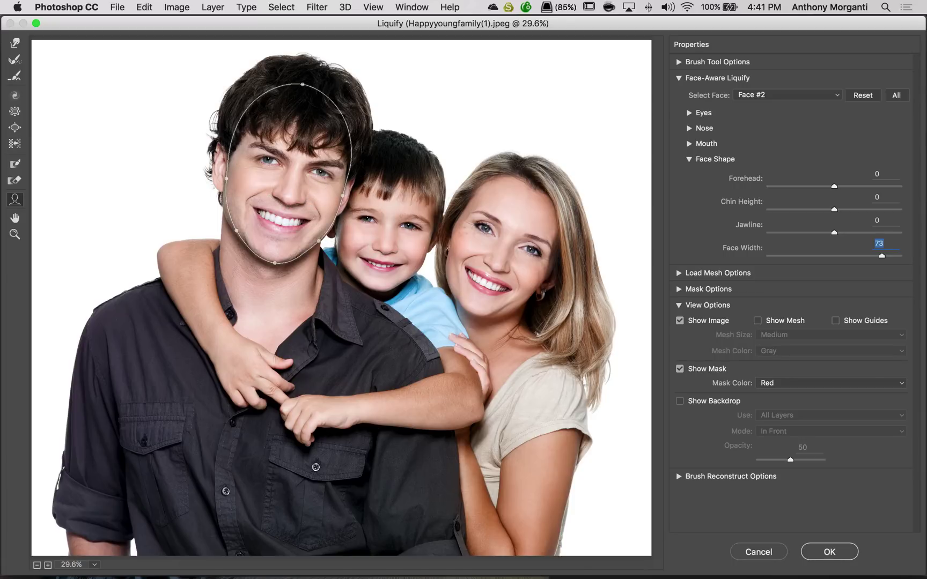
left_click_drag(881, 255, 889, 255)
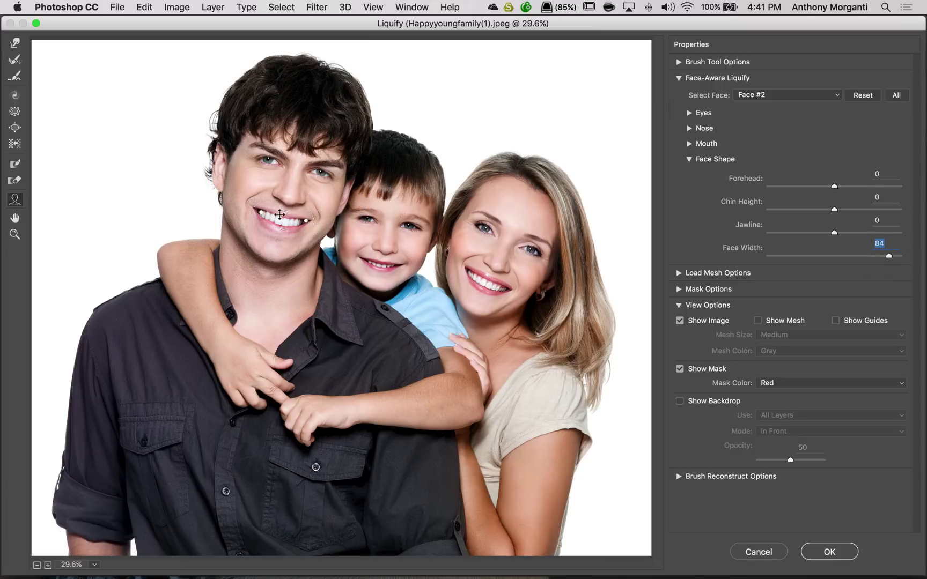
left_click(687, 158)
Step: Choose Face #3 and lower its Nose Height slightly
left_click(753, 95)
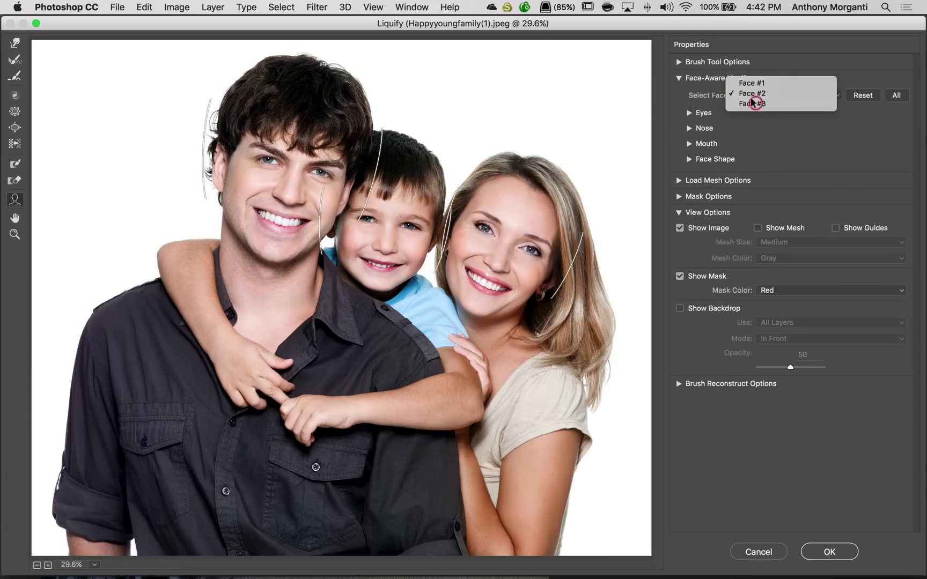
left_click(754, 103)
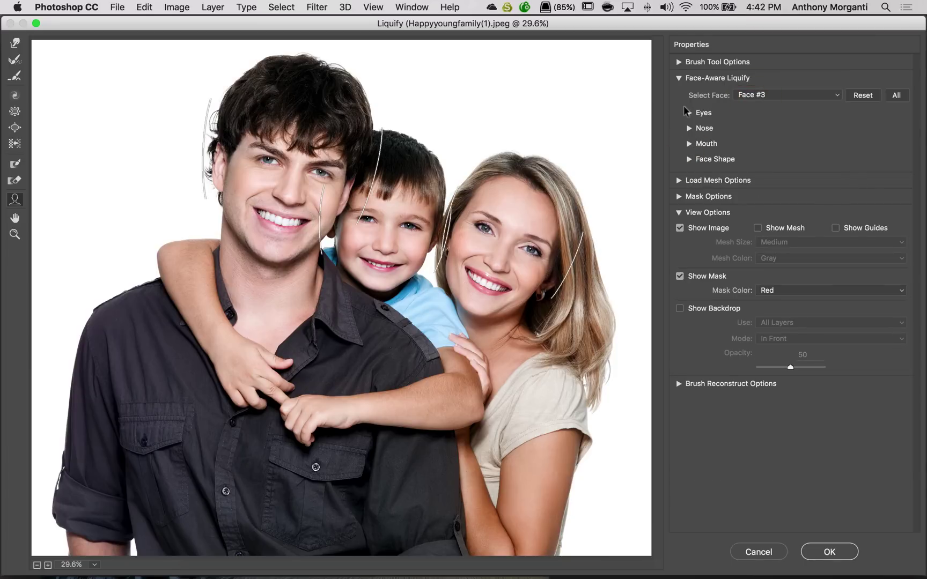
left_click(688, 128)
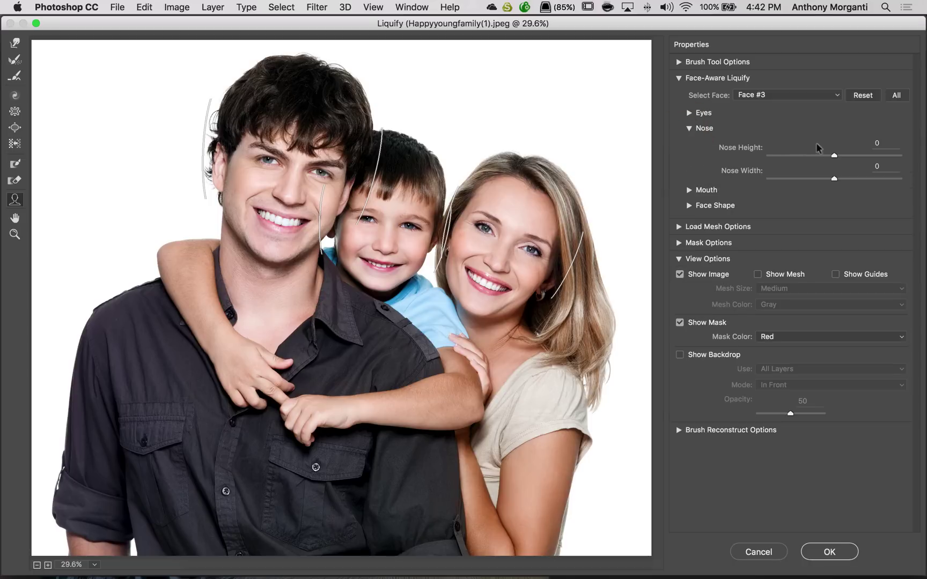
mouse_move(834, 155)
left_mouse_down()
mouse_move(854, 155)
mouse_move(824, 155)
mouse_move(832, 155)
left_mouse_up()
left_click(688, 128)
Step: Set the Face Width of Face #3 to 17 and apply the Liquify changes to the duplicate layer
left_click(689, 159)
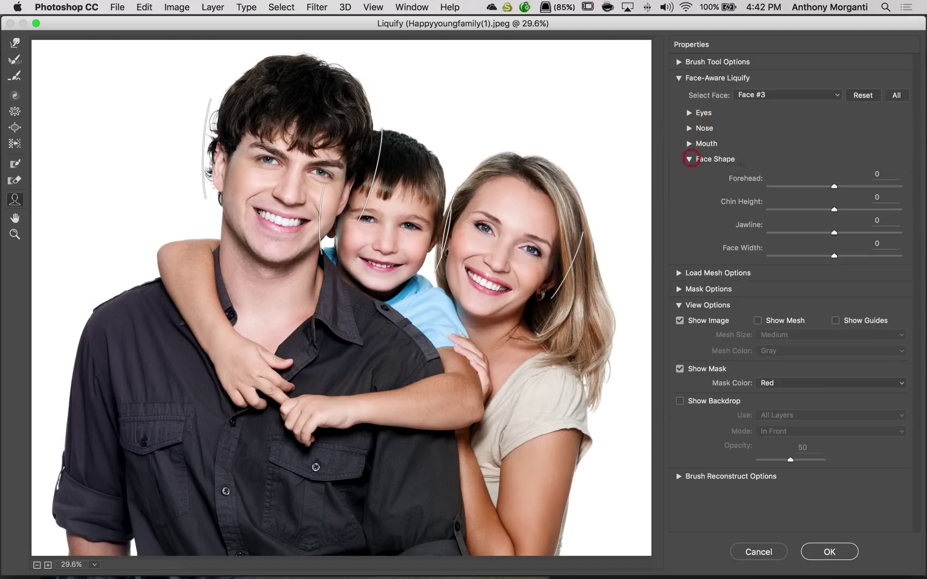
mouse_move(834, 256)
left_mouse_down()
mouse_move(864, 256)
mouse_move(845, 256)
left_mouse_up()
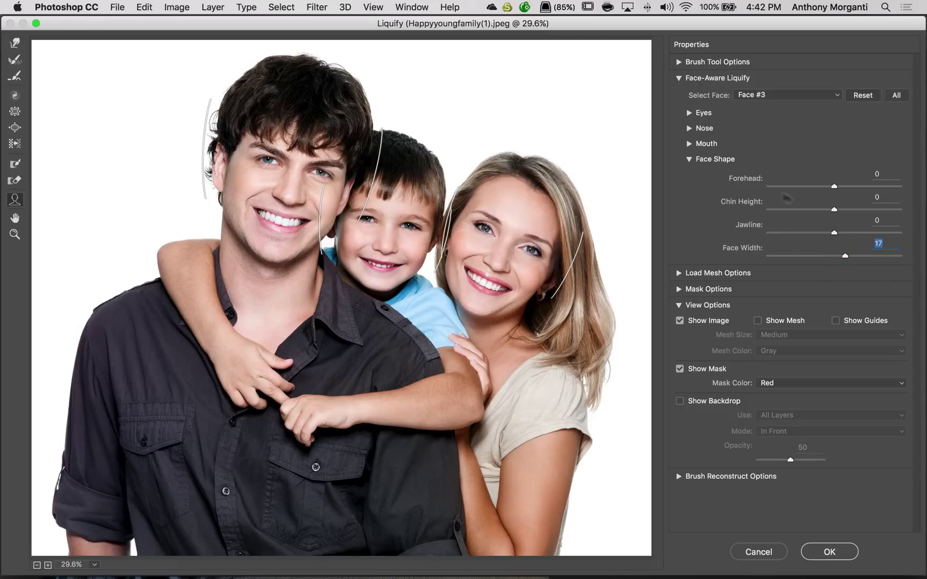
left_click(682, 157)
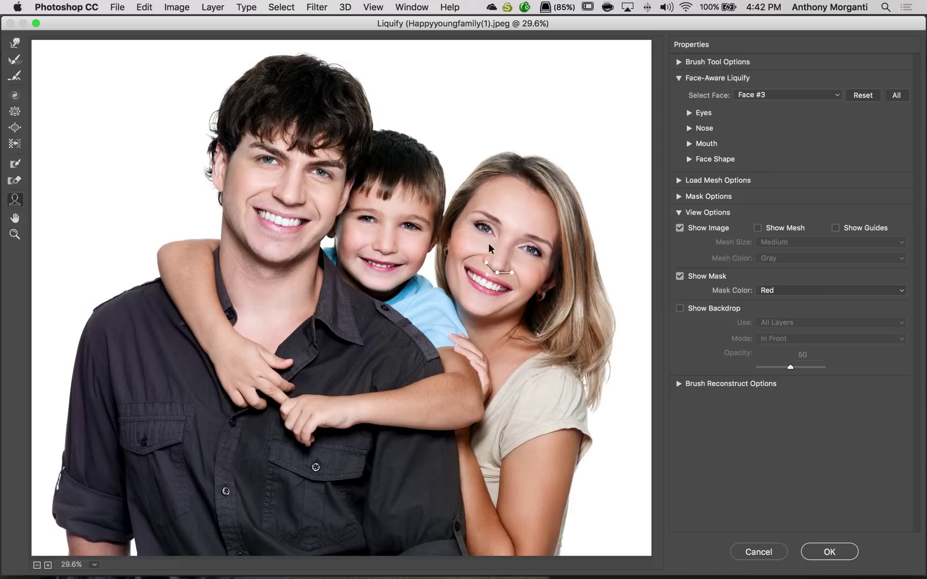
mouse_move(491, 234)
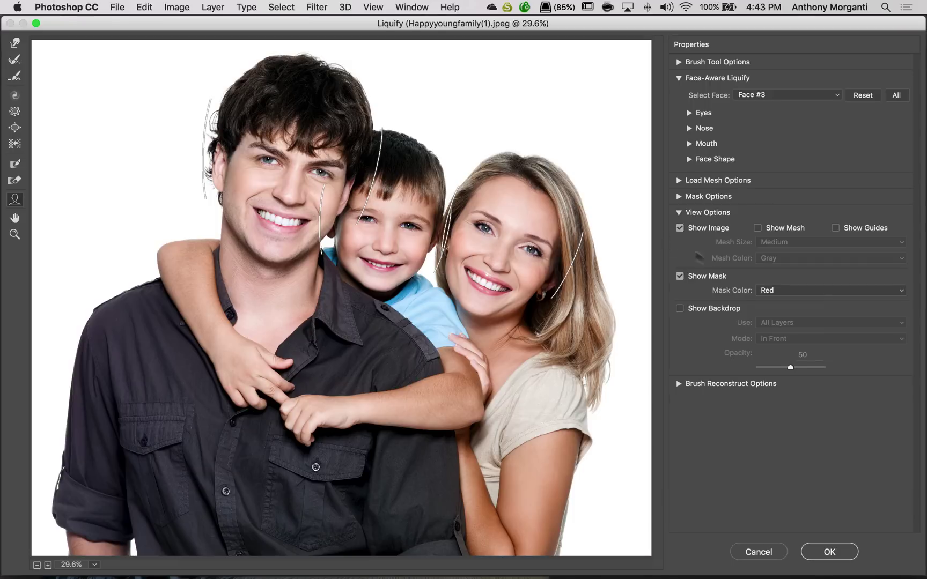
left_click(829, 551)
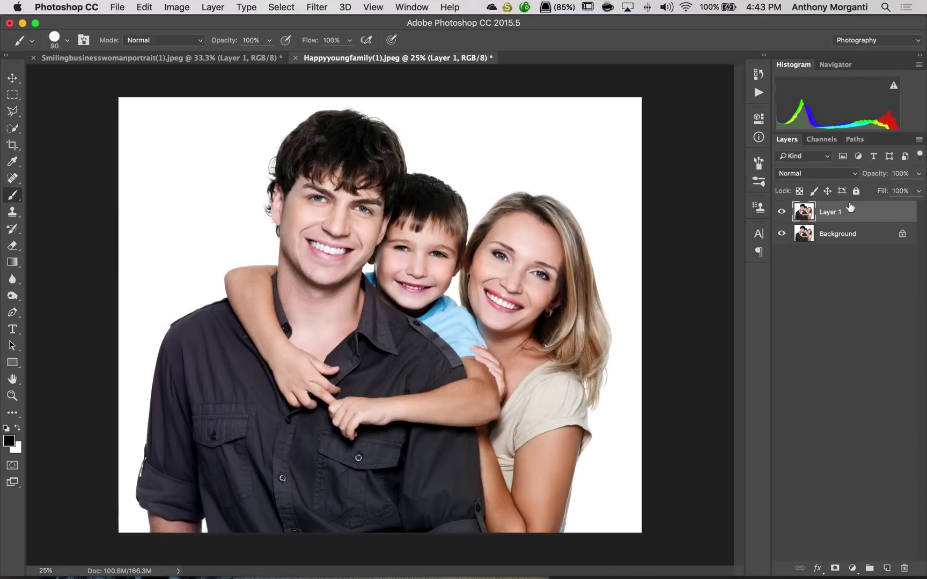
Step: Toggle the visibility of Layer 1 repeatedly to compare the family photo before and after Liquify, leaving the layer shown
left_click(781, 211)
left_click(780, 212)
left_click(781, 211)
left_click(780, 211)
left_click(781, 211)
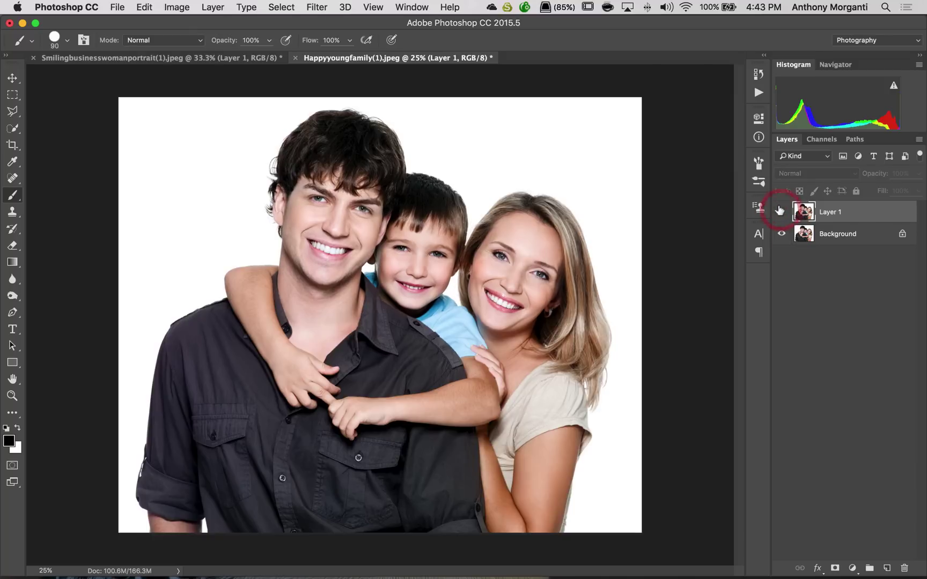
left_click(781, 211)
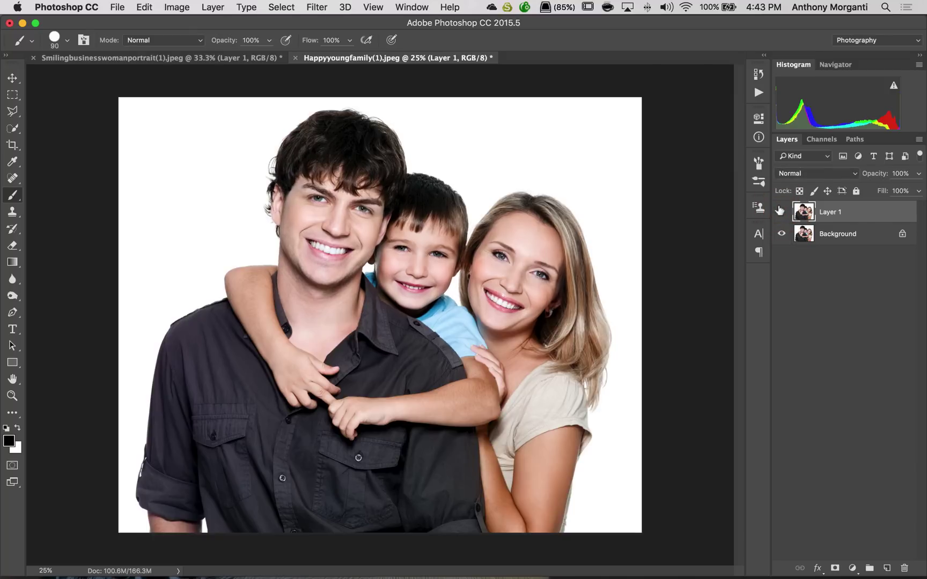
left_click(780, 211)
left_click(781, 212)
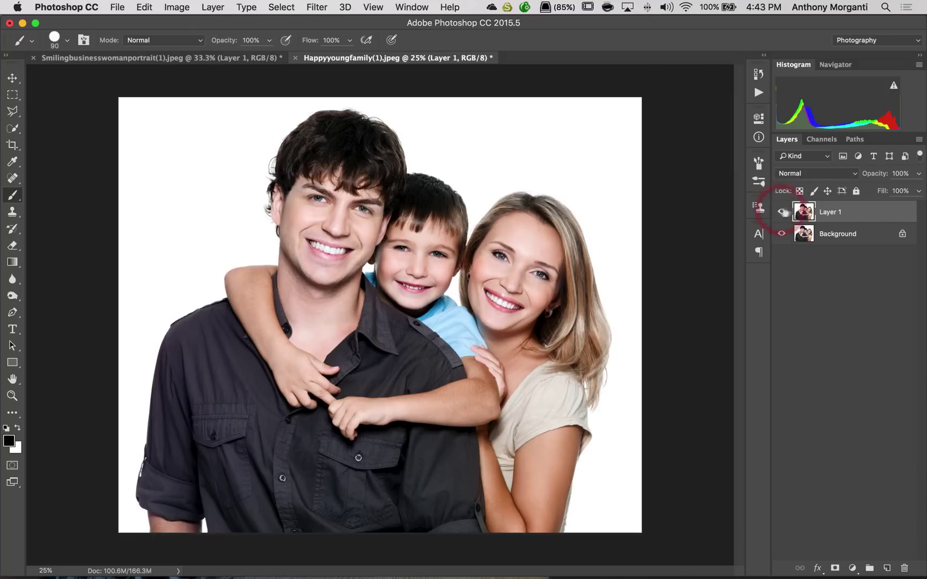
Step: Delete the liquified Layer 1 from the family photo, leaving only the Background layer
double_click(861, 208)
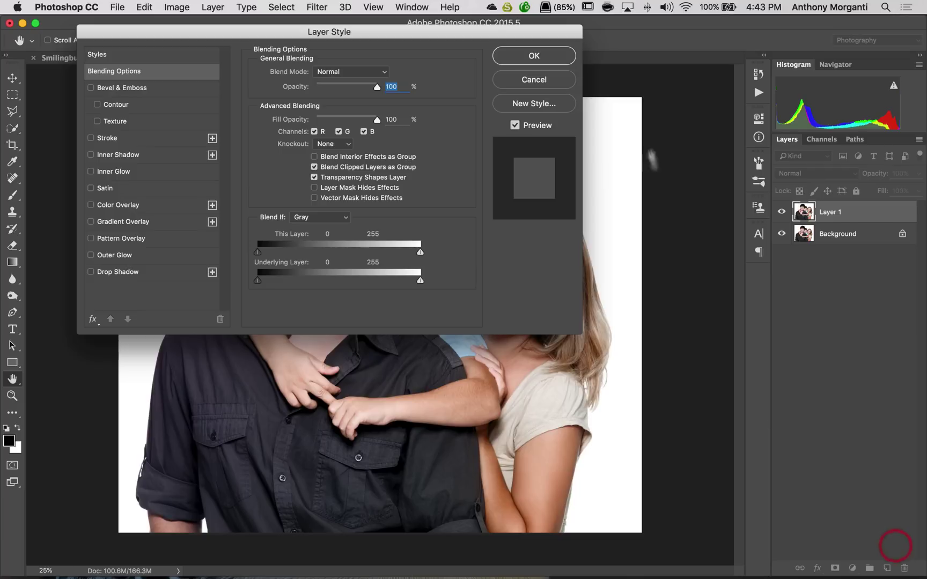
left_click(555, 79)
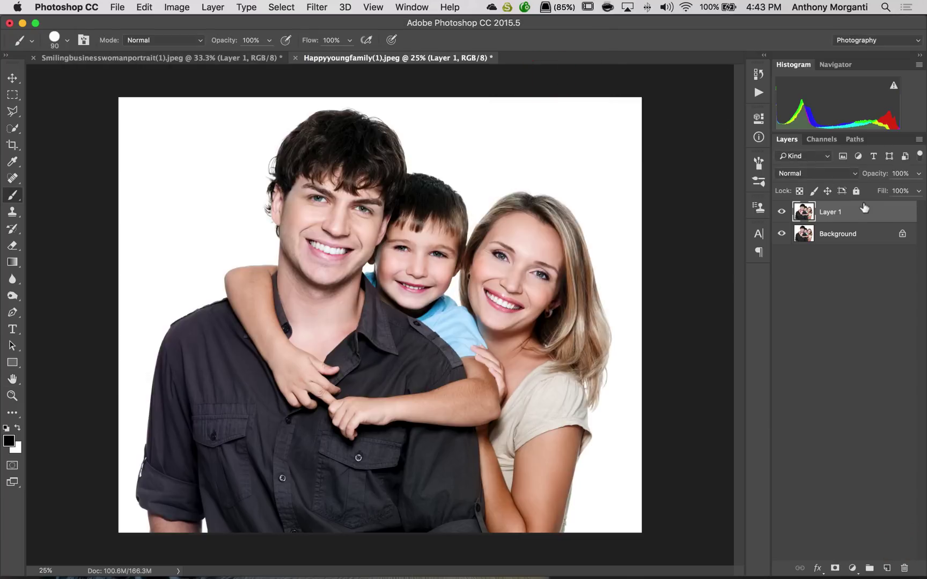
left_click_drag(866, 208, 904, 568)
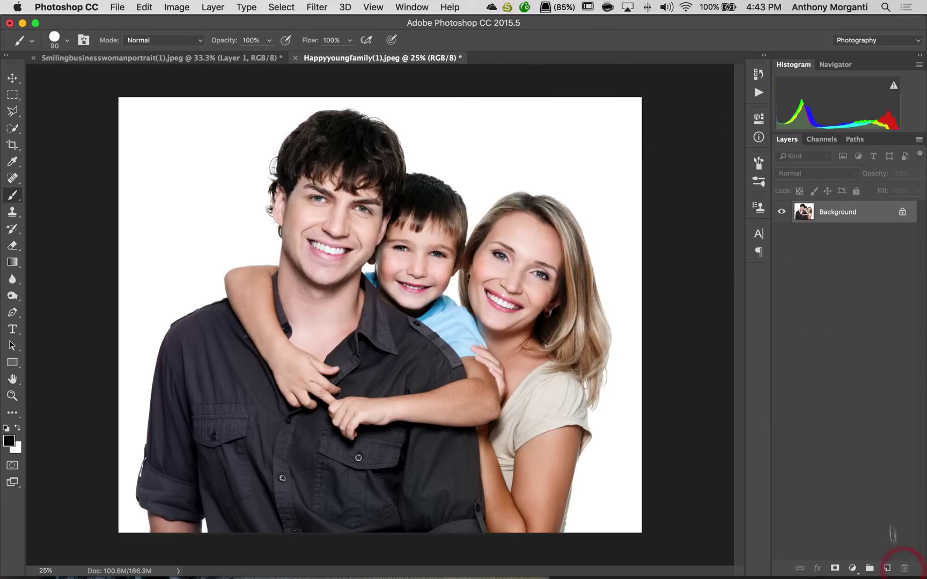